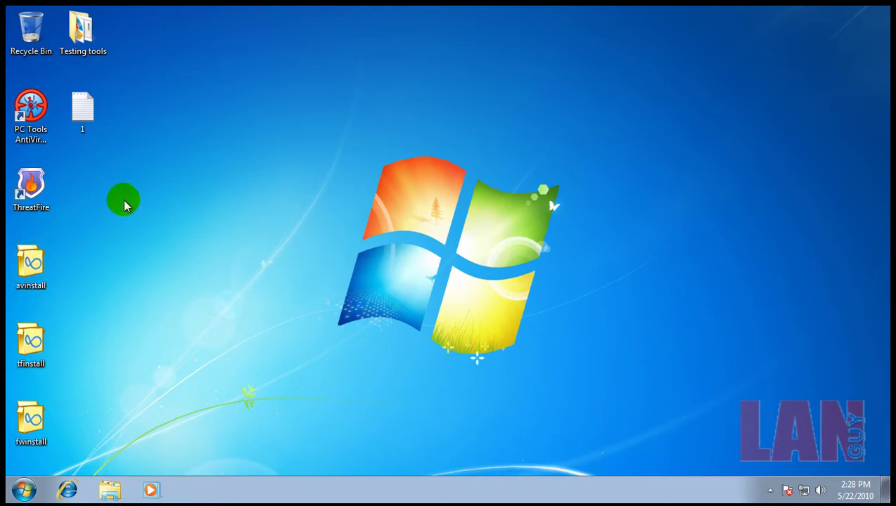
Step: Bring up ThreatFire's Security Status from the hidden tray icons to confirm Spyware & Virus Protection is ON
left_click(31, 112)
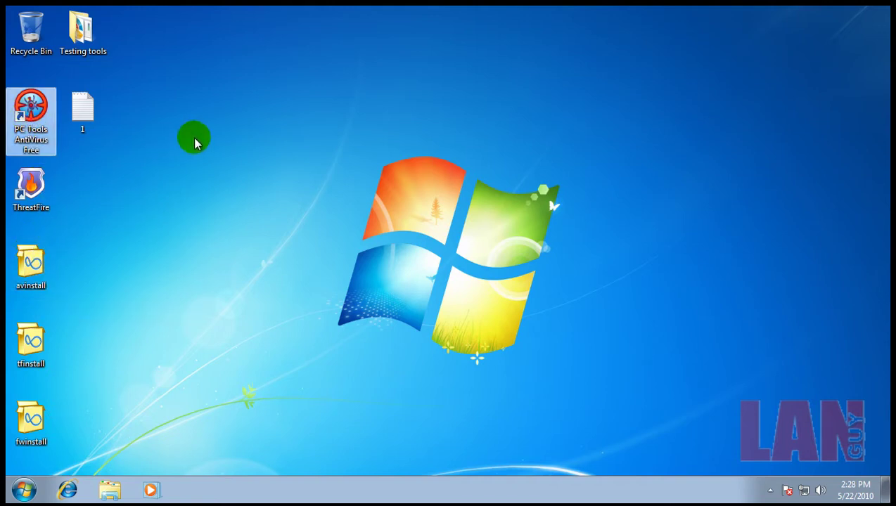
left_click(122, 172)
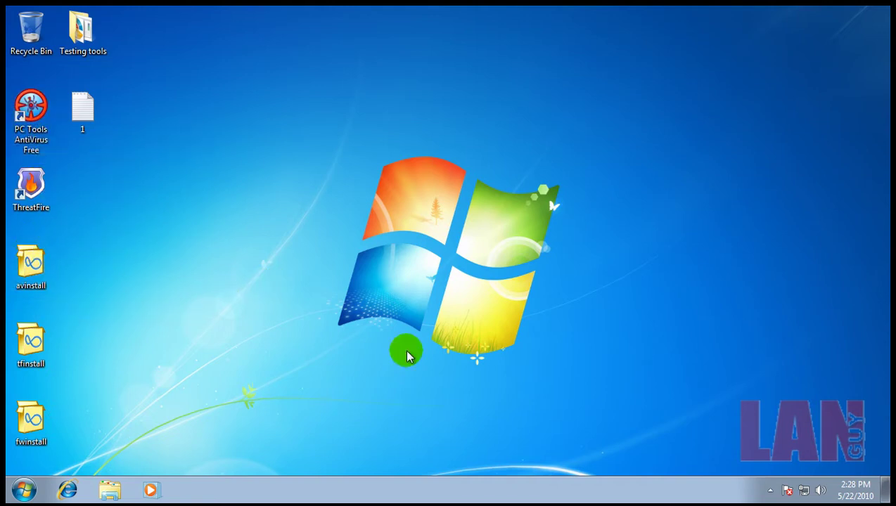
left_click(770, 491)
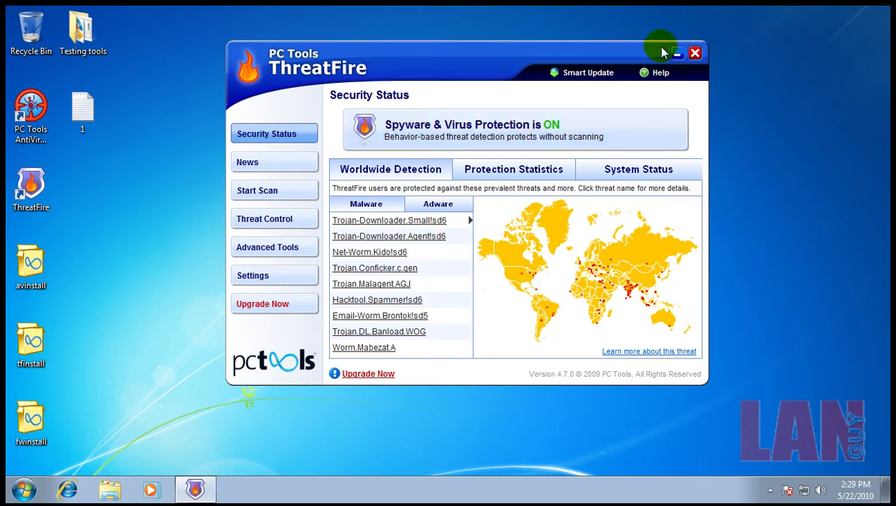
Step: Close ThreatFire and launch PC Tools Firewall Plus from the hidden tray icons
left_click(696, 53)
left_click(770, 490)
left_click(769, 430)
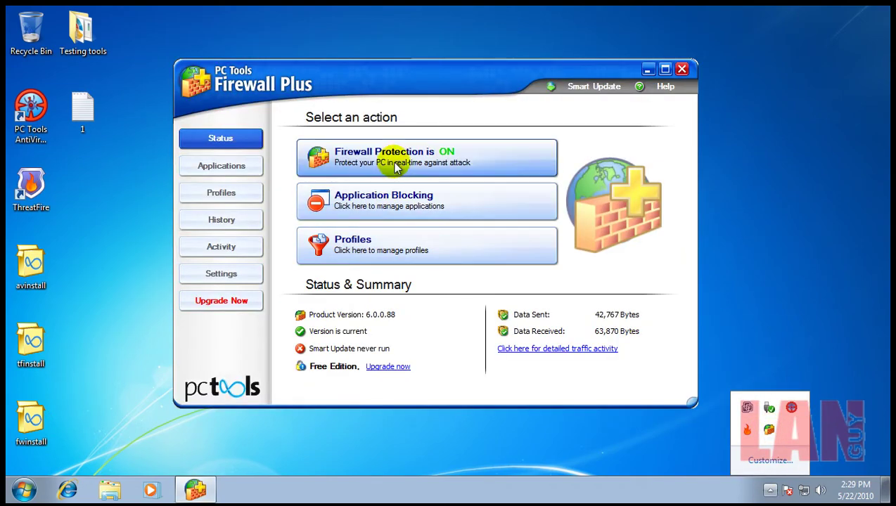
Step: Review the Firewall Plus Profiles and Settings pages (protection ON, mode Ask), then close it
left_click(234, 194)
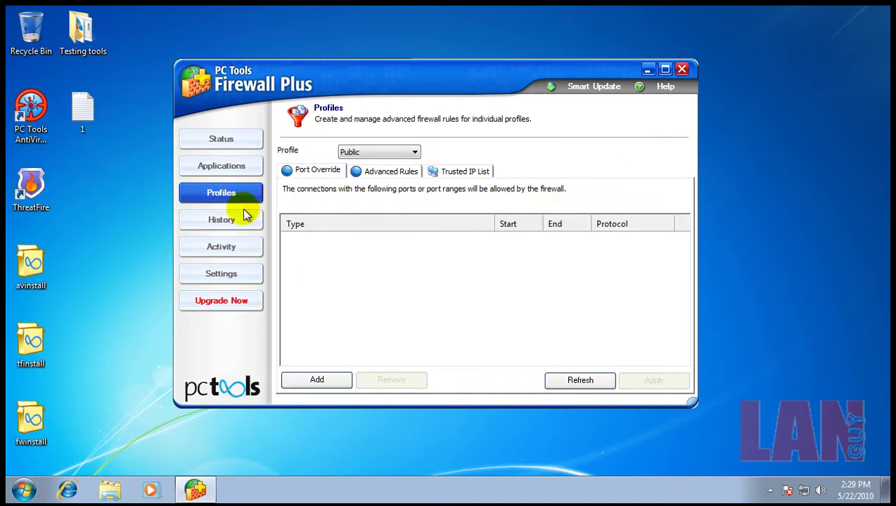
left_click(239, 274)
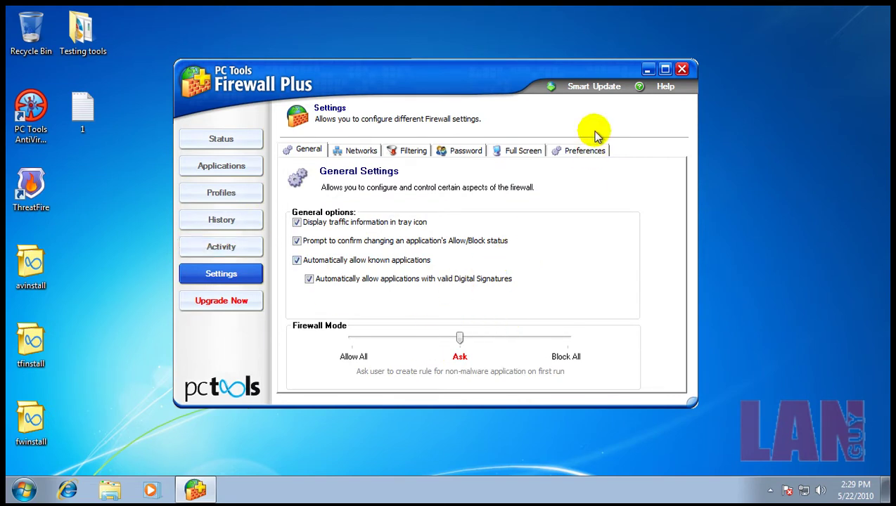
left_click(682, 68)
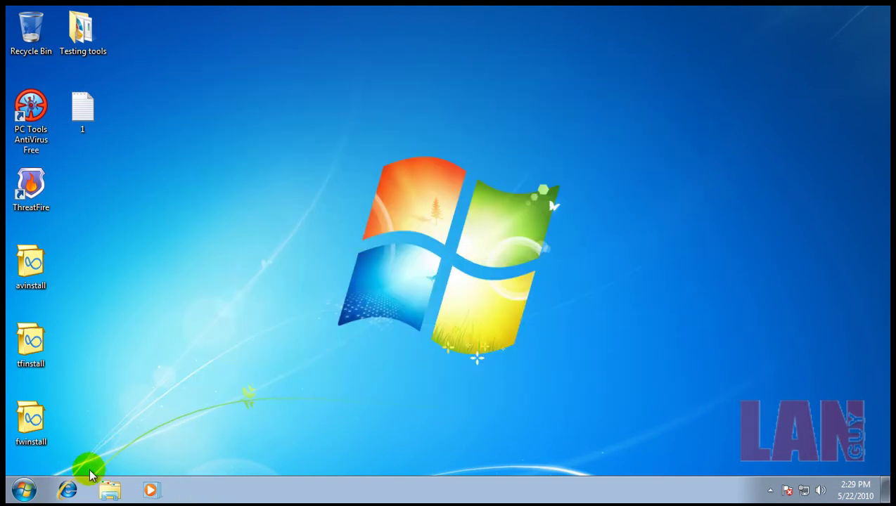
Step: Open desktop file 1 in Notepad, move it to the lower left, and select the first URL
left_click(77, 115)
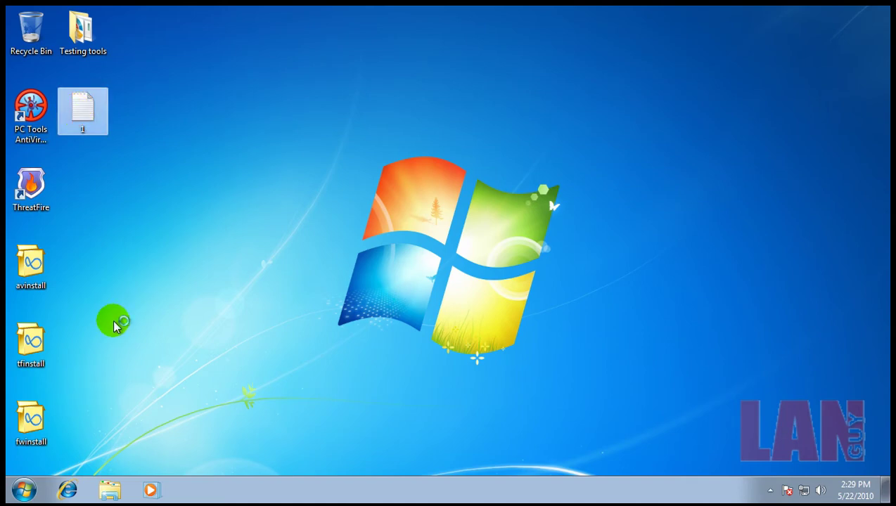
key("Return")
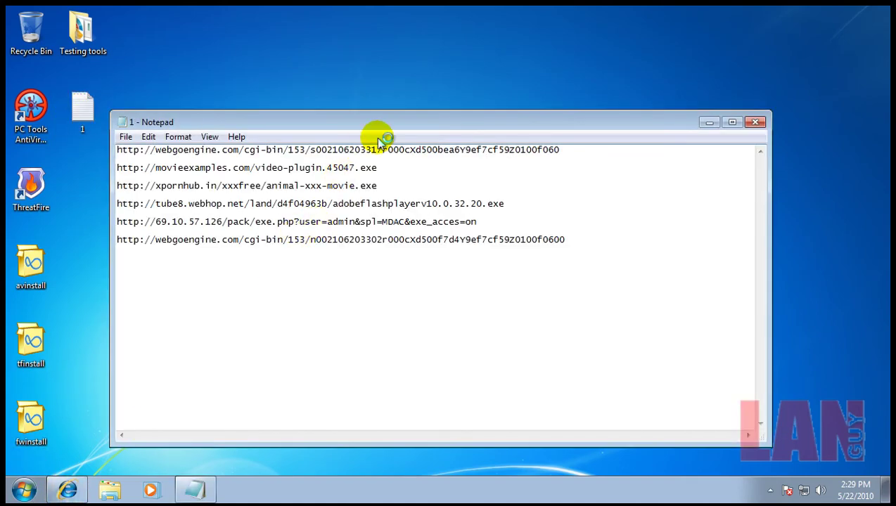
left_click_drag(380, 128, 277, 341)
left_click_drag(453, 363, 20, 364)
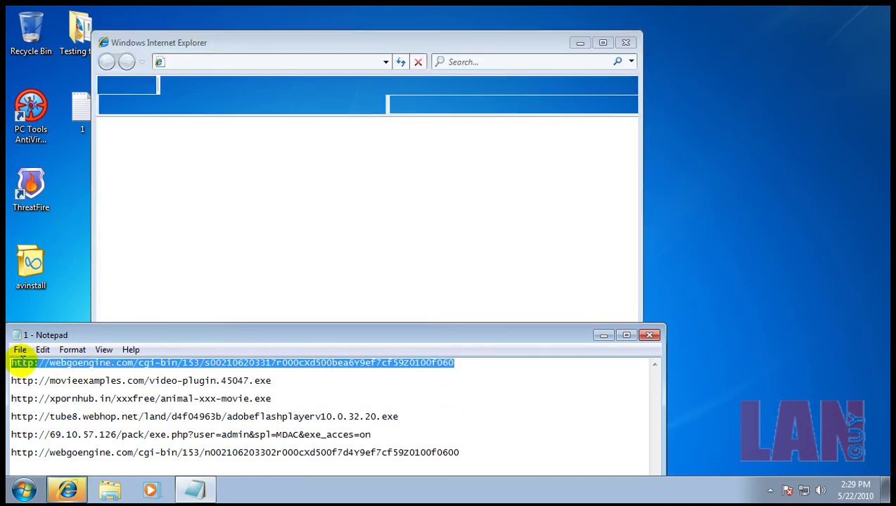
Step: Copy the first URL from Notepad, dismiss IE's recovery prompt, and move IE to the upper right
right_click(31, 369)
left_click(83, 213)
left_click(392, 275)
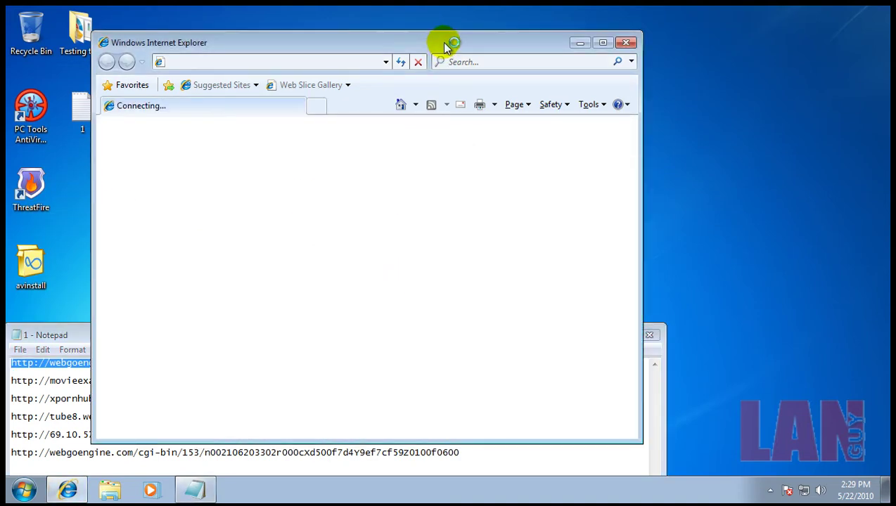
left_click_drag(436, 48, 669, 29)
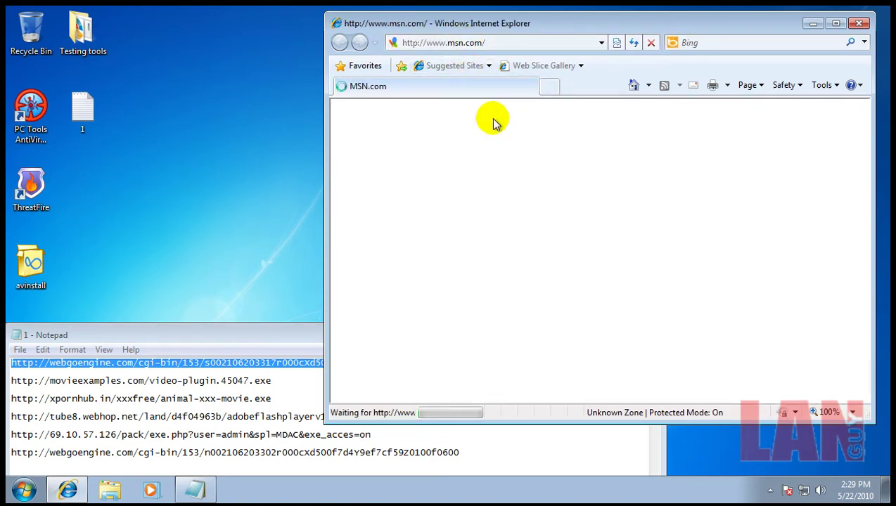
Step: Replace Internet Explorer's address with the pasted first webgoengine.com URL
left_click(495, 41)
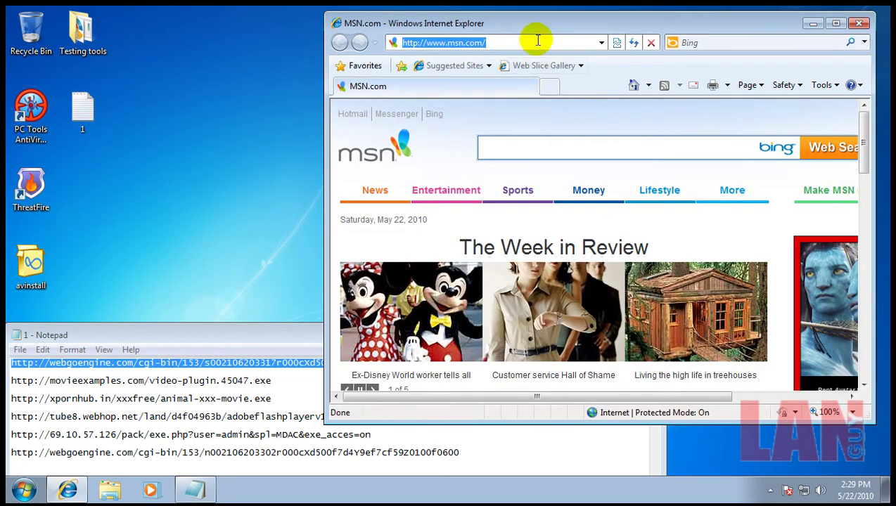
right_click(537, 41)
left_click(591, 102)
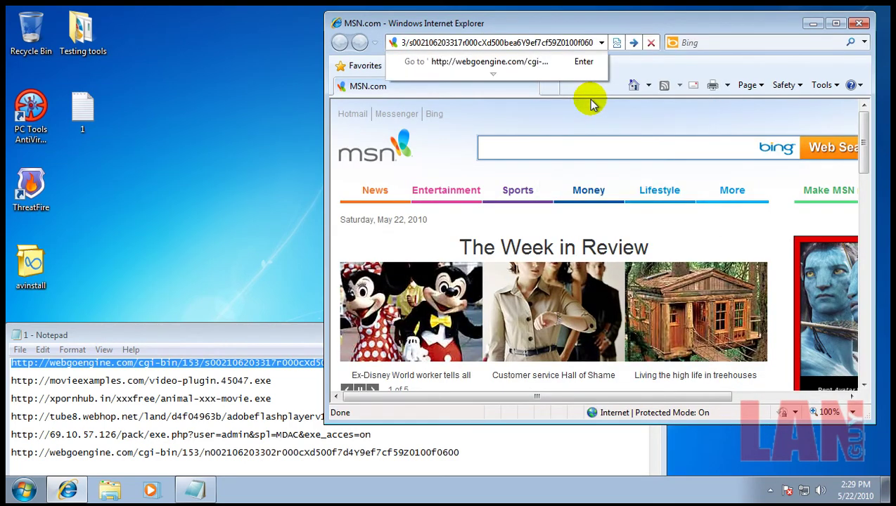
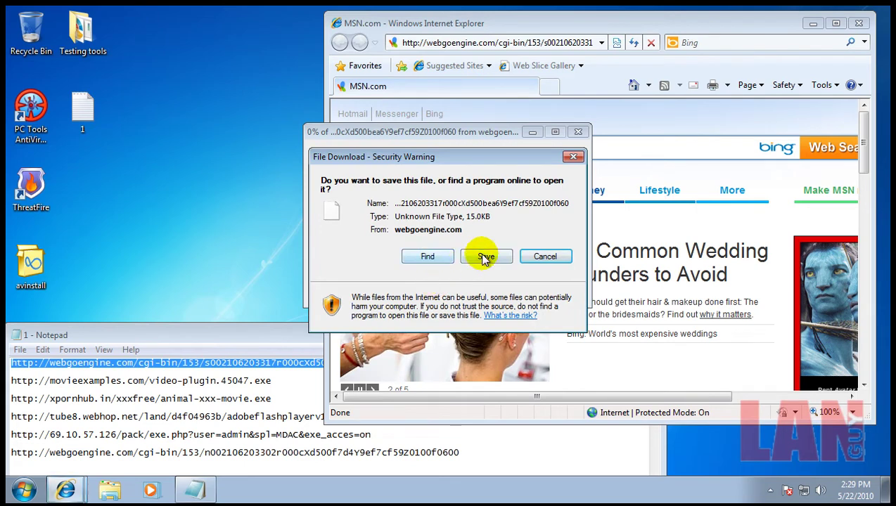
Step: Save webgoengine.com to Downloads despite the unsafe-file warning, then close the completed download
left_click(486, 256)
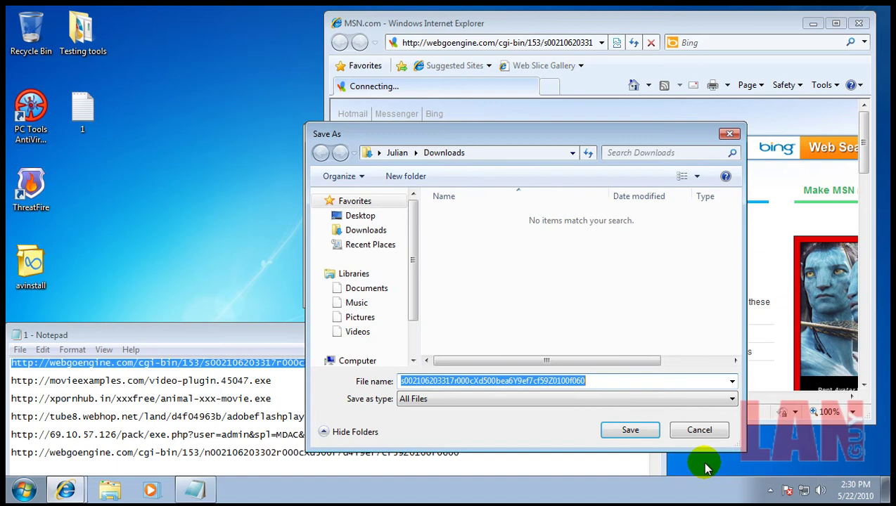
left_click(631, 430)
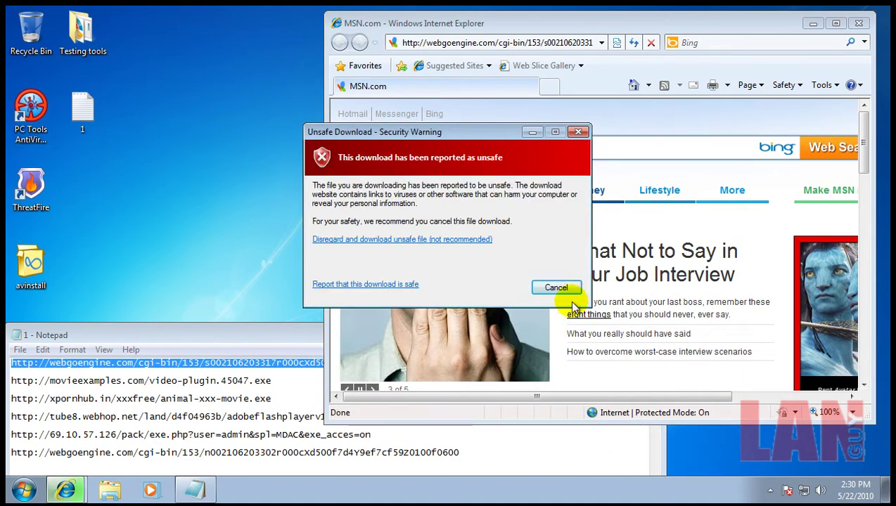
left_click(422, 239)
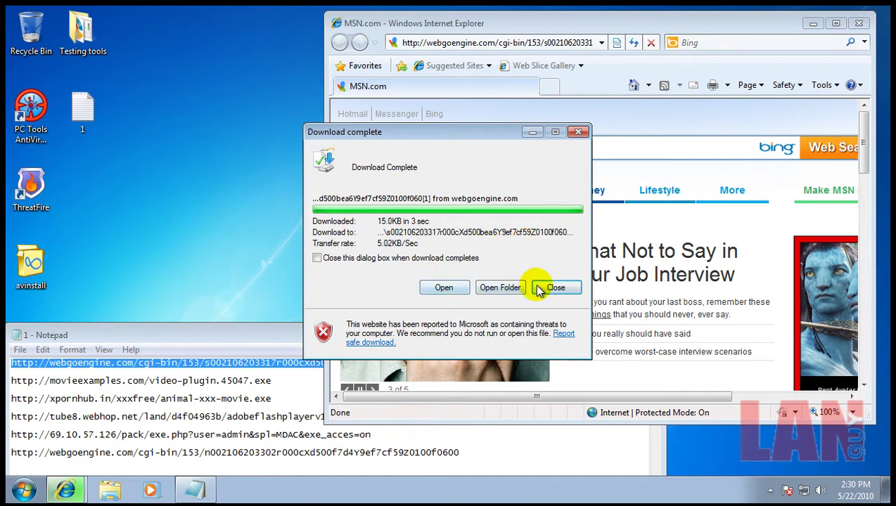
left_click(554, 289)
Step: Copy the movieexamples.com video-plugin URL from line 2 of the Notepad list
left_click(212, 382)
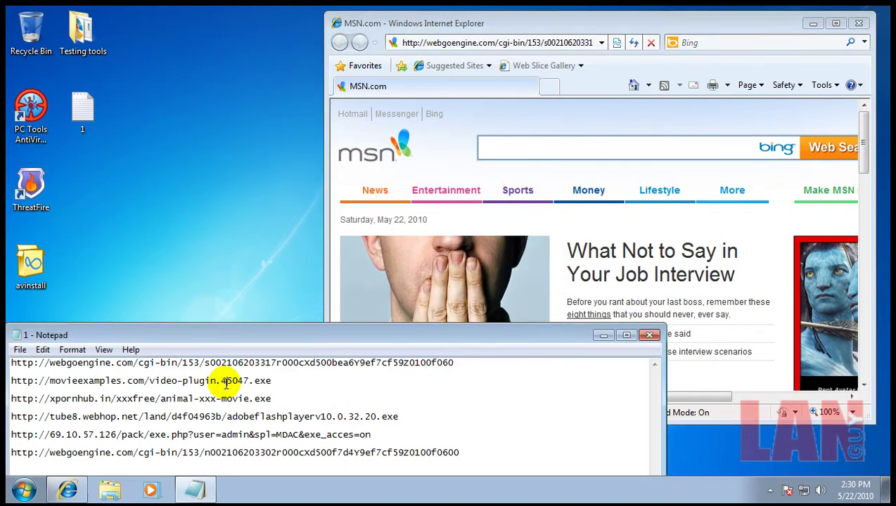
left_click_drag(281, 380, 13, 380)
right_click(14, 379)
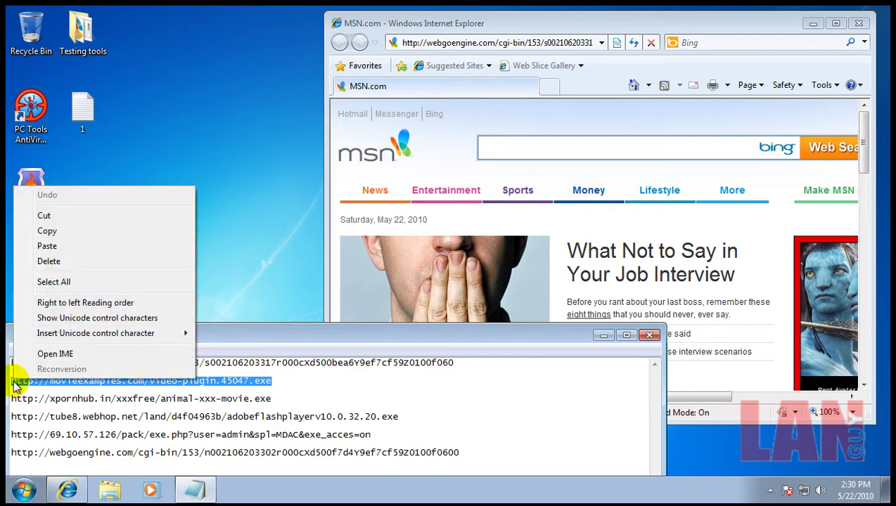
left_click(46, 232)
Step: Replace the old webgoengine address in Internet Explorer with the copied URL and load it
left_click(466, 40)
right_click(466, 40)
left_click(464, 43)
left_click(464, 43)
right_click(461, 41)
left_click(593, 40)
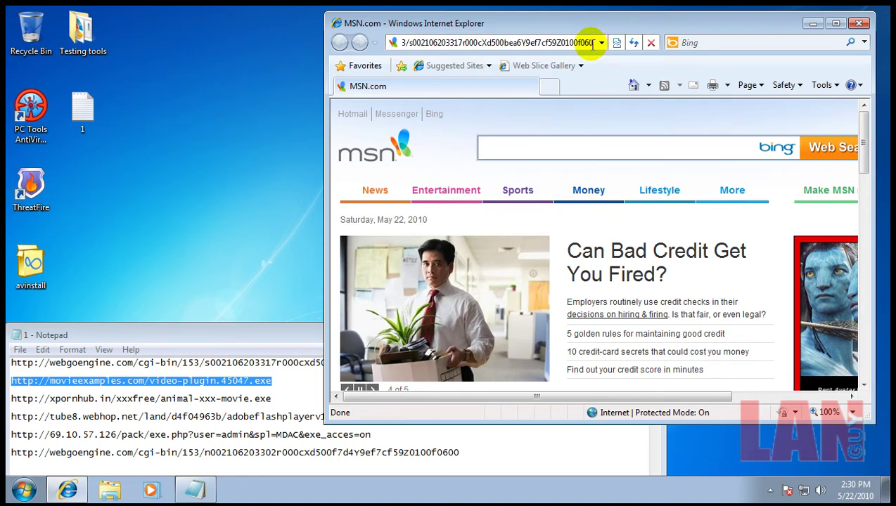
left_click(593, 42)
right_click(596, 41)
left_click(625, 105)
key("Left")
key("Left")
key("Left")
key("Left")
key("Left")
key("Left")
key("Left")
key("Left")
key("Left")
key("Left")
key("Left")
key("Left")
key("Left")
key("Left")
key("Left")
key("Left")
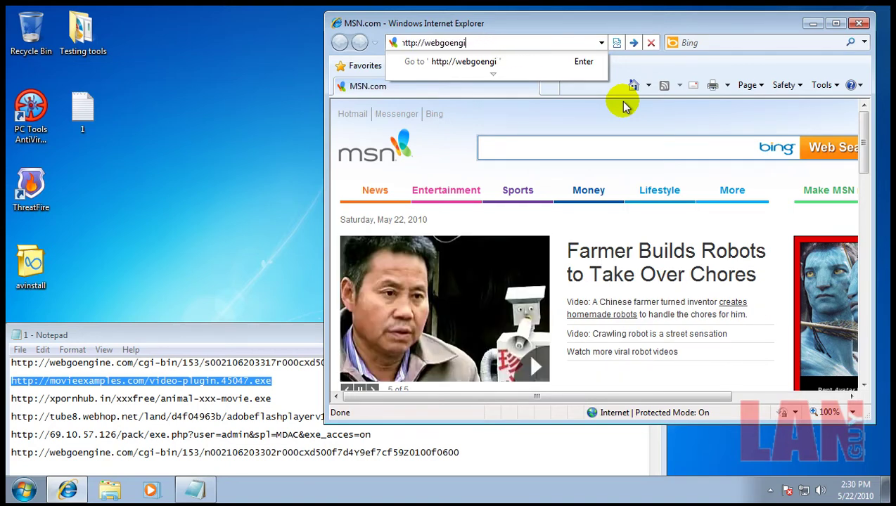
key("BackSpace")
key("BackSpace")
key("BackSpace")
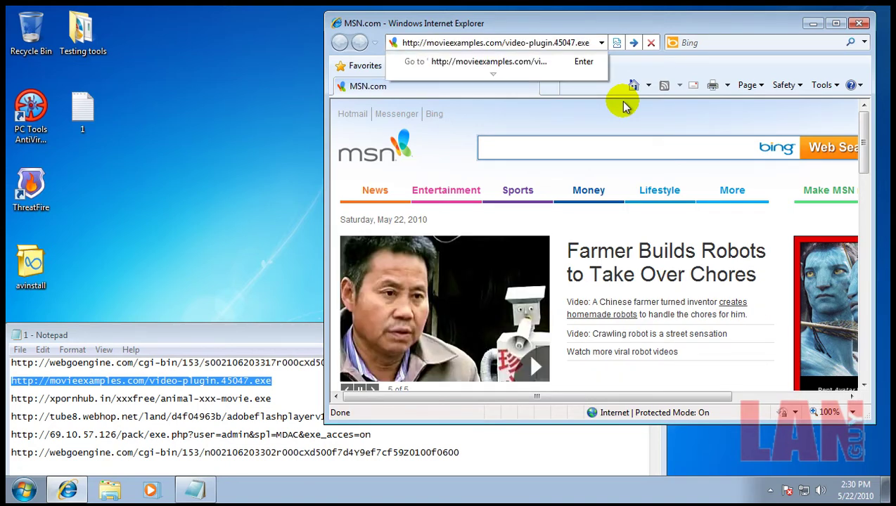
key("Return")
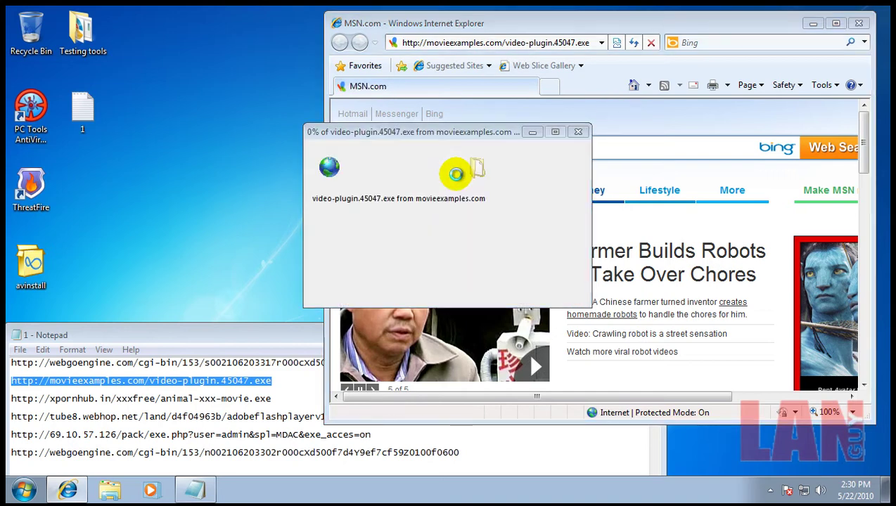
Step: Run video-plugin.45047.exe, bypassing the unsafe-download and unverified-publisher warnings
left_click(430, 255)
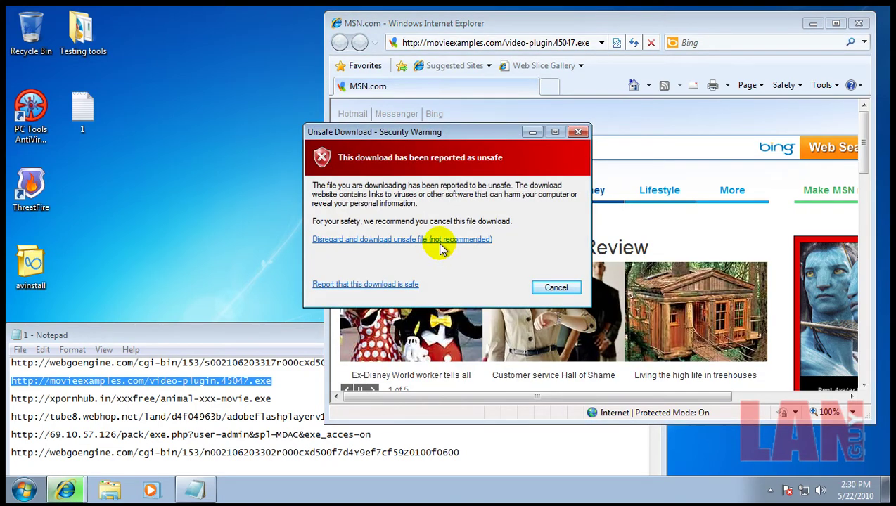
left_click(441, 240)
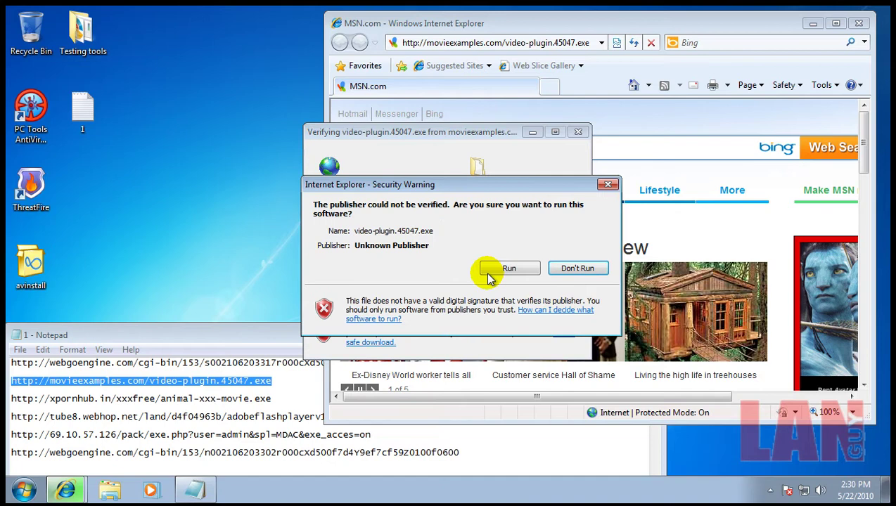
left_click(495, 270)
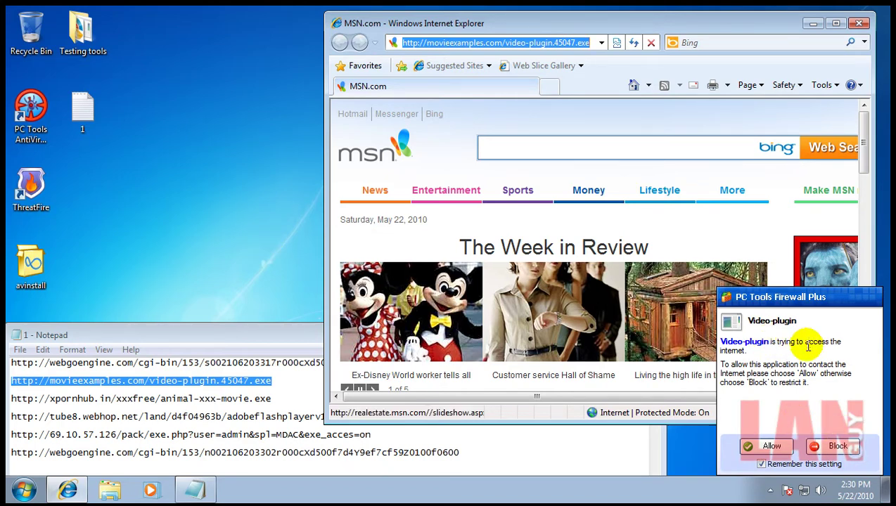
Step: Allow video-plugin internet access without remembering the decision, then select the xpornhub line in Notepad
left_click(767, 468)
left_click(765, 450)
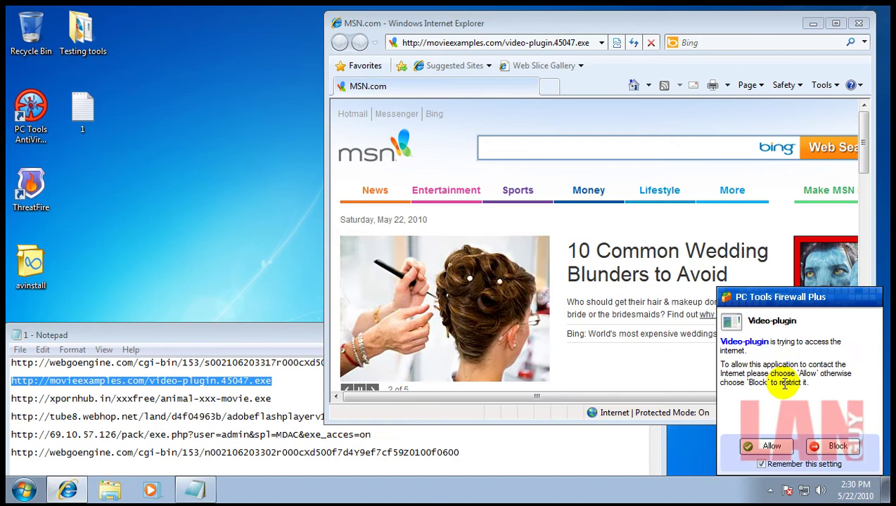
left_click(770, 448)
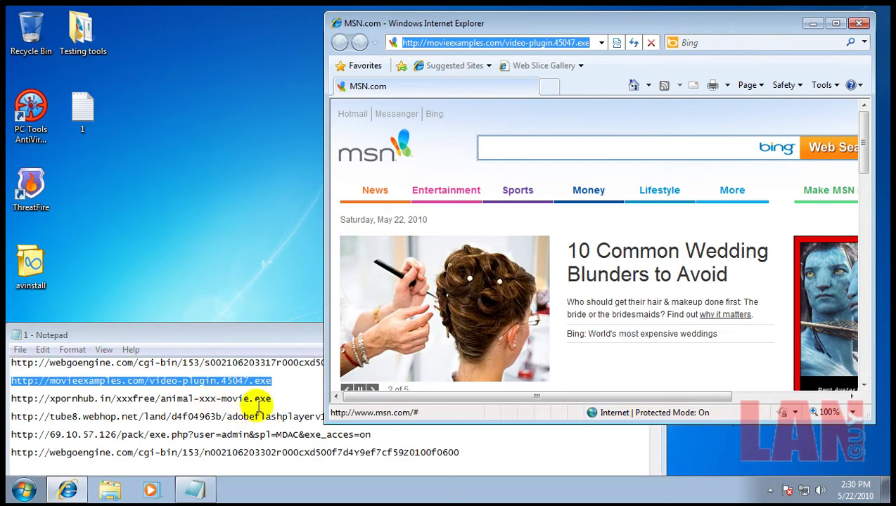
left_click(178, 406)
left_click(13, 395, "shift")
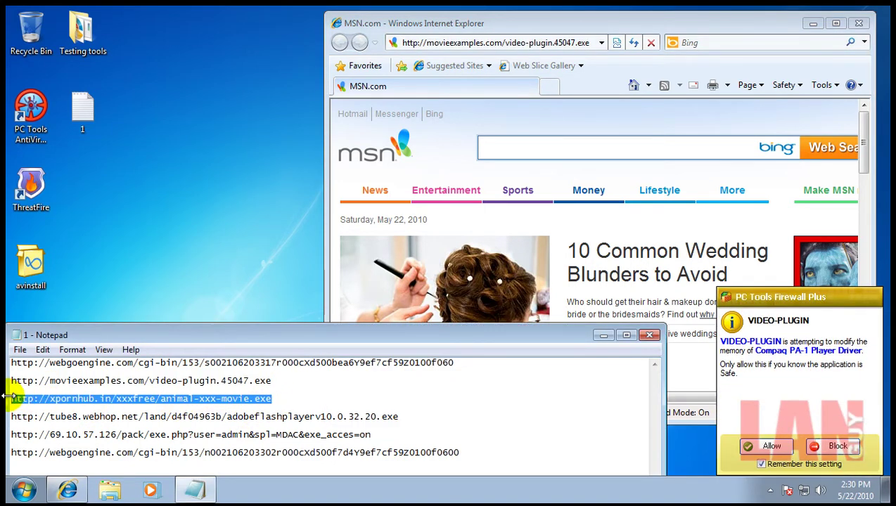
Step: Block video-plugin's player-driver memory modification and EX0's system-task creation in the firewall alerts
left_click(838, 309)
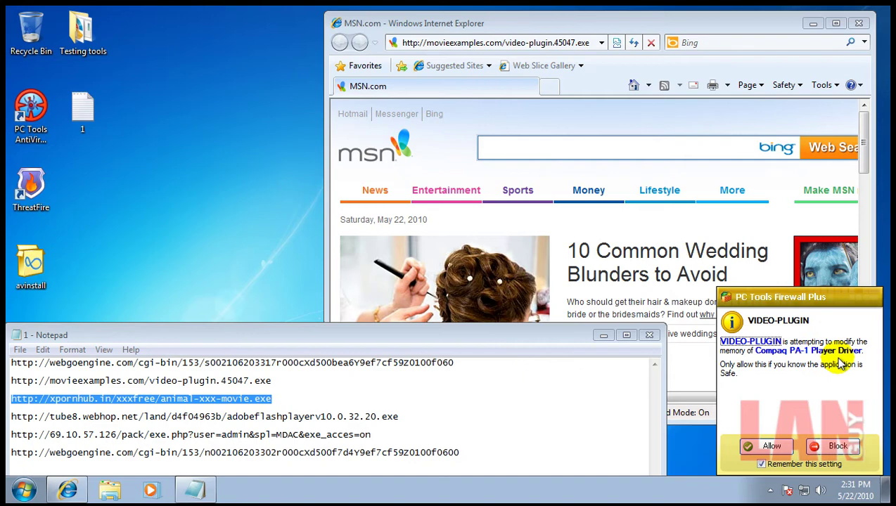
left_click(835, 449)
left_click(462, 44)
left_click(463, 44)
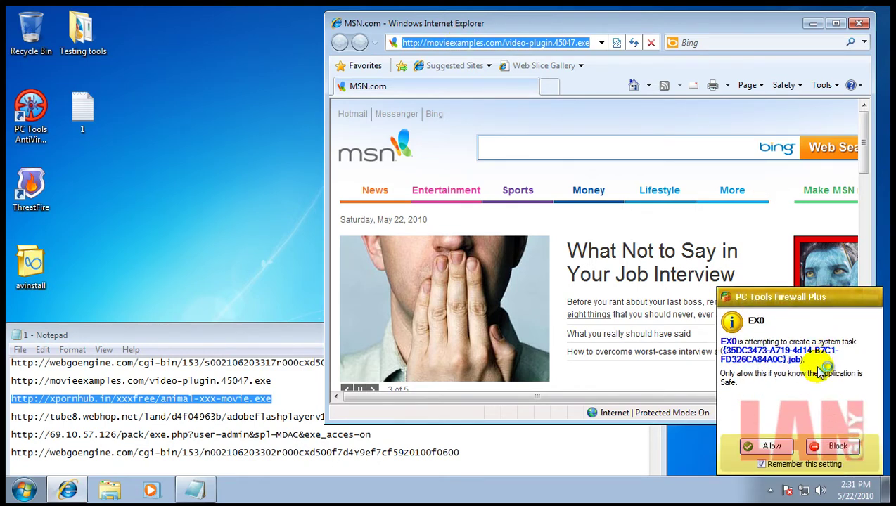
left_click(837, 445)
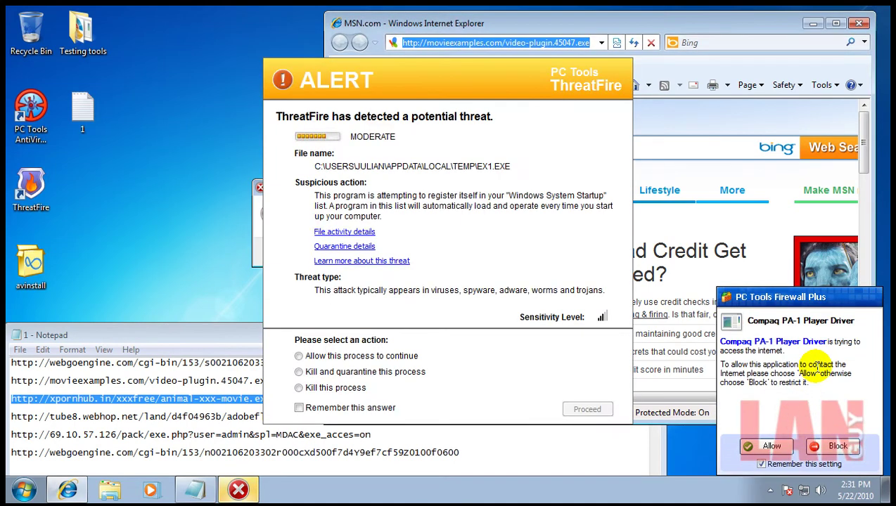
Step: Block the Compaq PA-1 Player Driver's internet access and kill and quarantine EX1.EXE
left_click(837, 446)
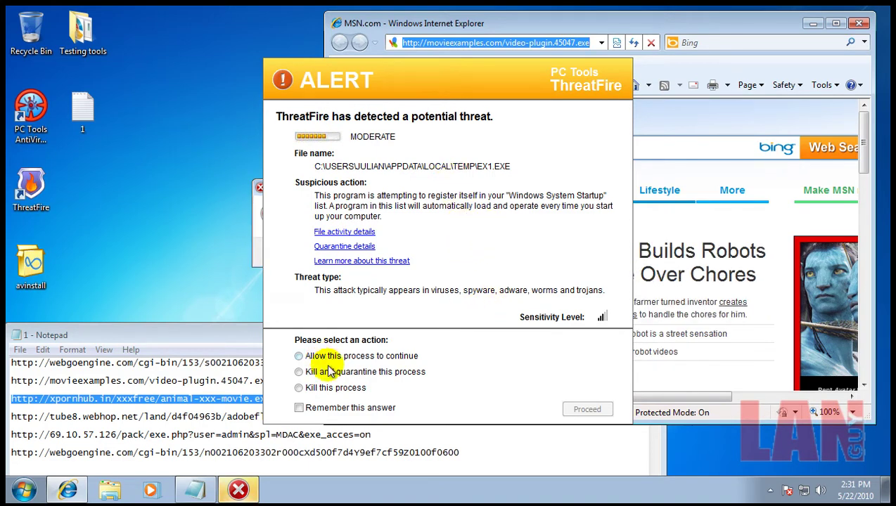
left_click(306, 371)
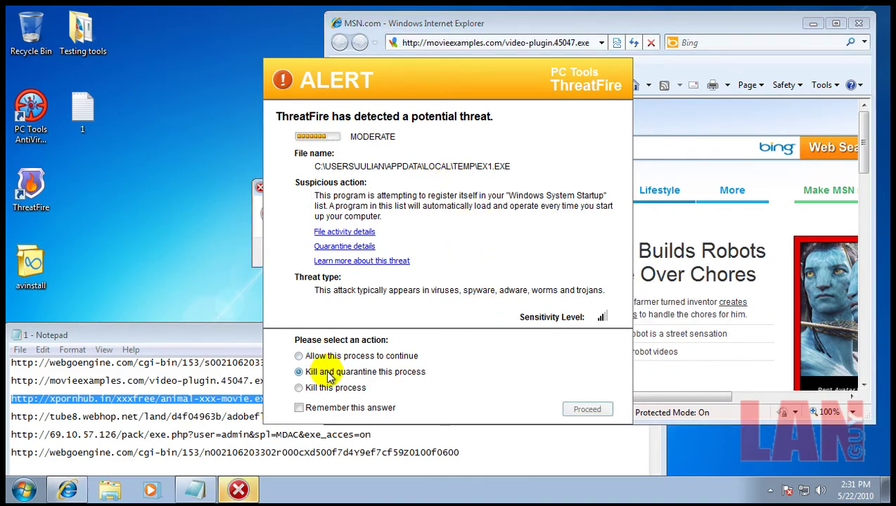
left_click(584, 412)
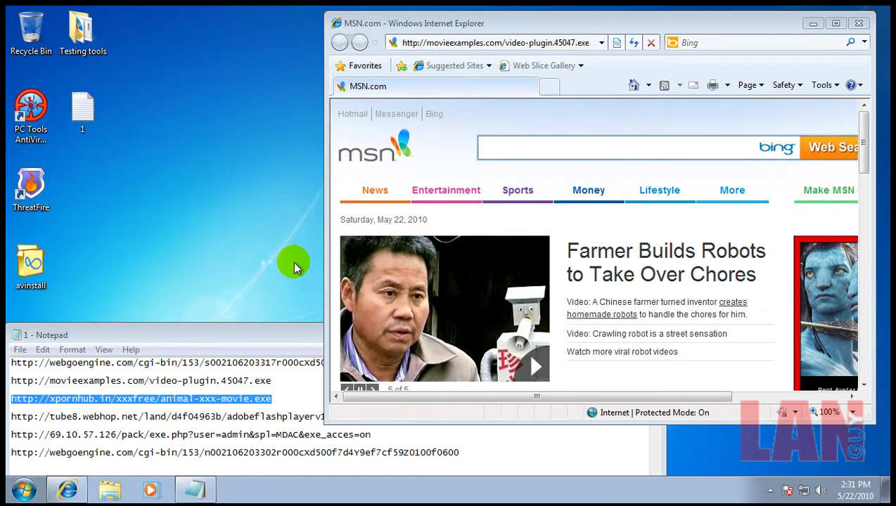
Step: Load the pasted xpornhub URL and run the 102KB animal-xxx-movie.exe past both warnings
left_click(476, 40)
key("ctrl+v")
key("Return")
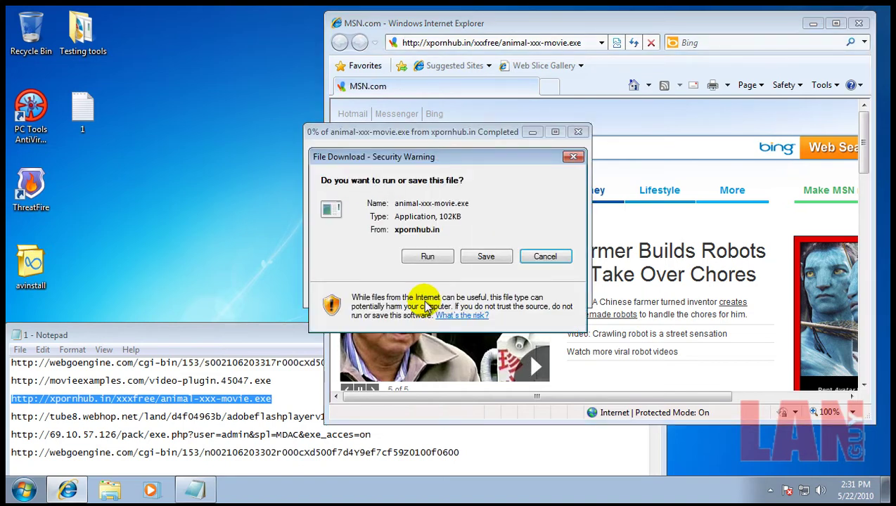
left_click(357, 256)
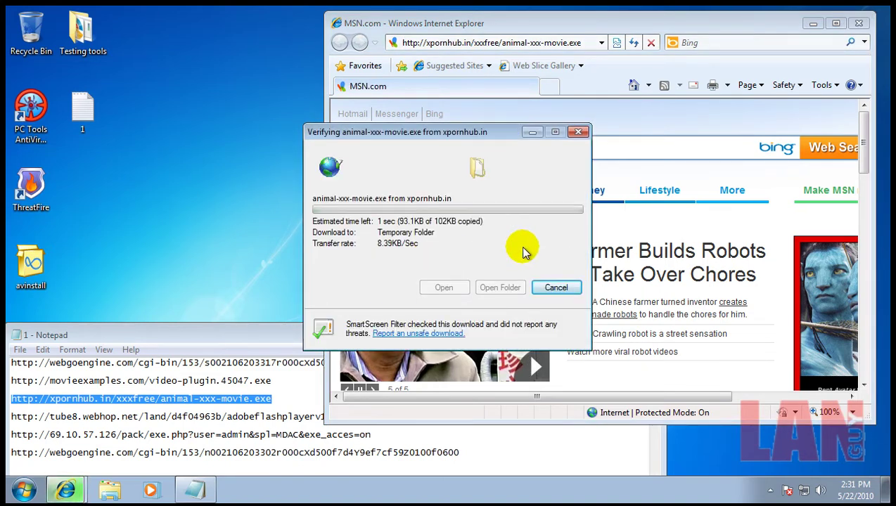
left_click(492, 232)
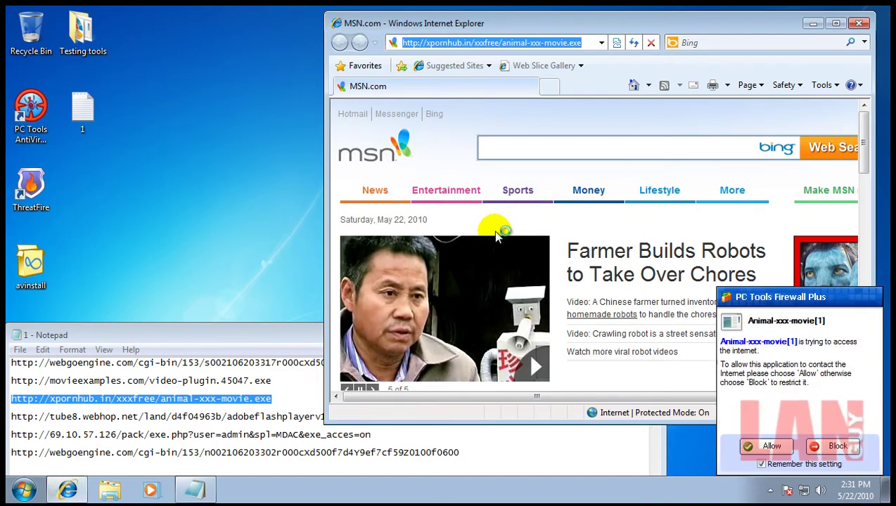
Step: Block Animal-xxx-movie[1]'s internet access and pick kill-and-quarantine for EX0.EXE in ThreatFire
left_click(764, 459)
left_click(769, 451)
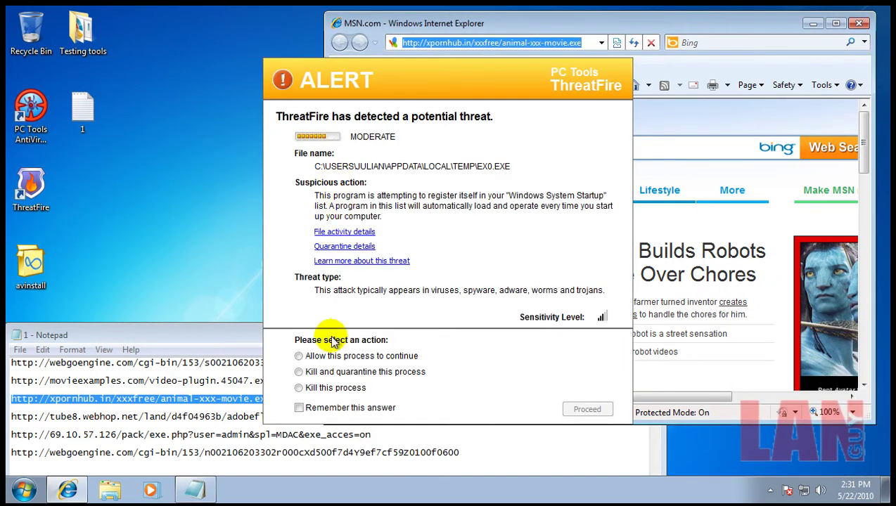
left_click(298, 365)
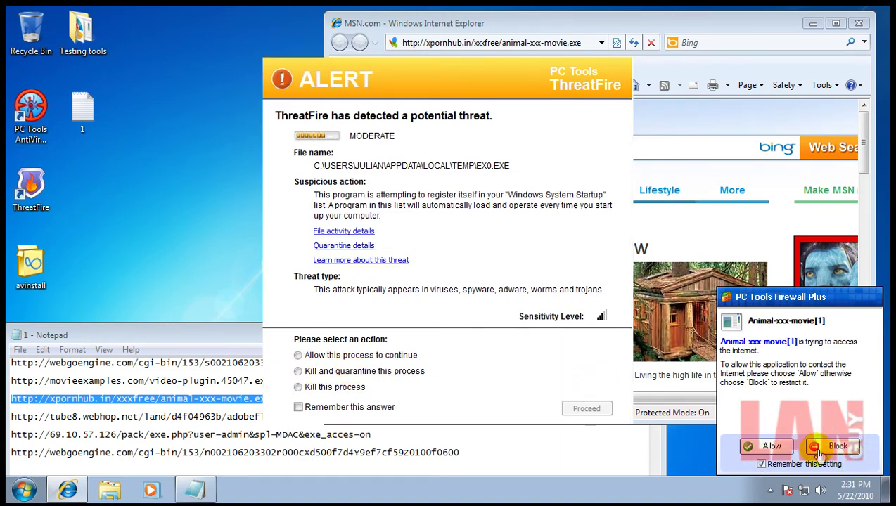
left_click(765, 453)
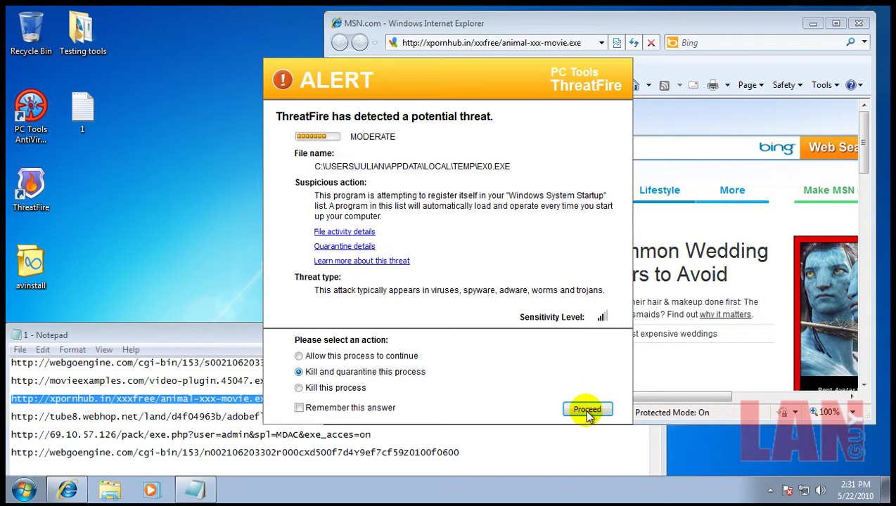
Step: Confirm EX0.EXE's quarantine, select the tube8.webhop.net URL line, and select Internet Explorer's address
left_click(578, 411)
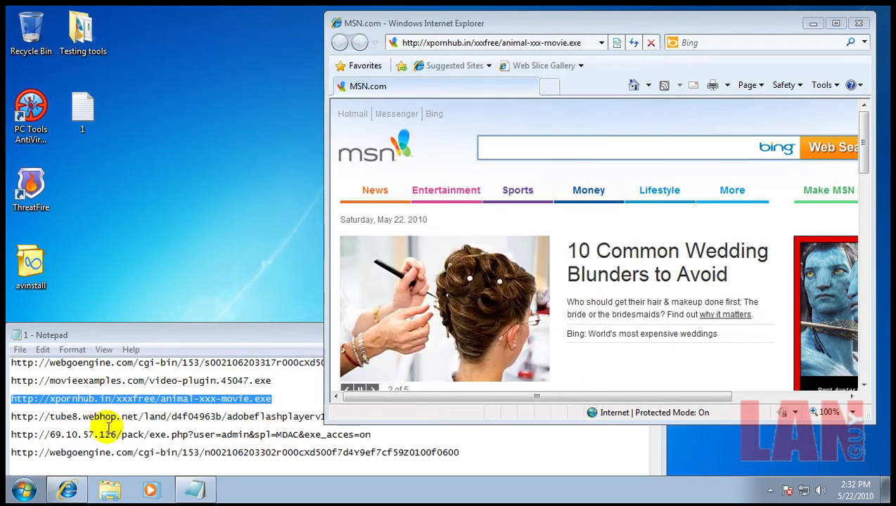
left_click(294, 418)
left_click_drag(399, 417, 19, 415)
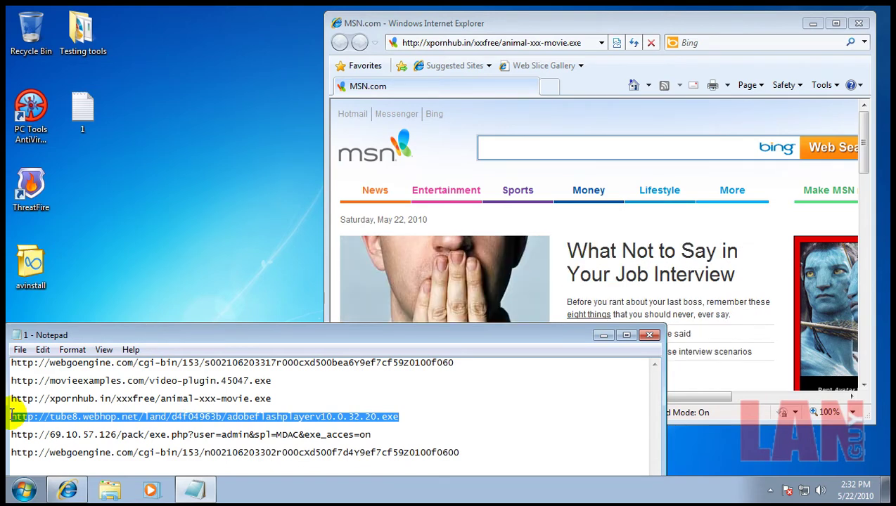
double_click(485, 42)
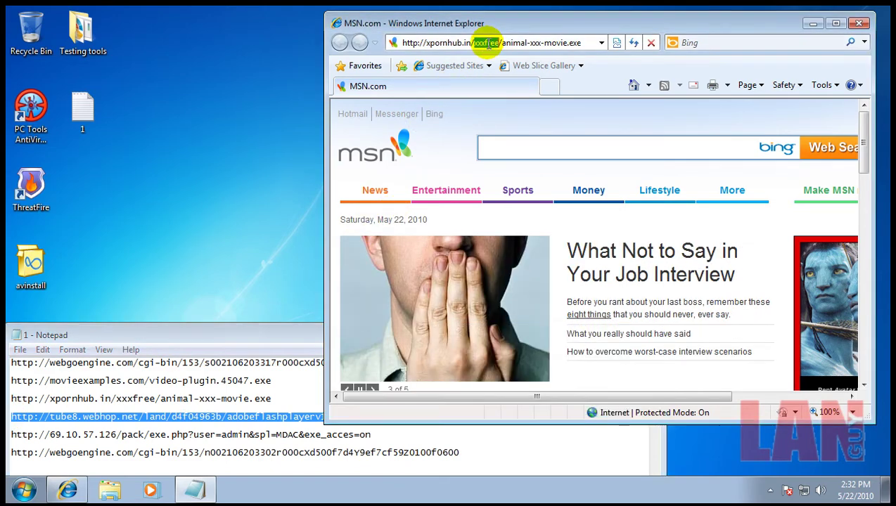
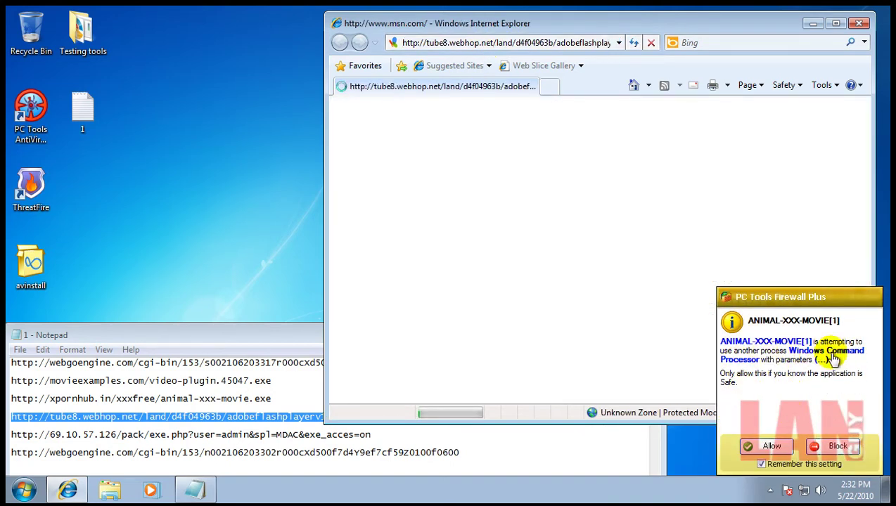
Step: Block ANIMAL-XXX-MOVIE[1] from launching the Windows Command Processor, then reload the tube8 address
left_click(836, 449)
left_click(505, 45)
key("Return")
left_click(267, 436)
Step: Select the 69.10.57.126 exe.php URL on Notepad line 5 and dismiss the Windows permission error
left_click_drag(370, 435, 17, 436)
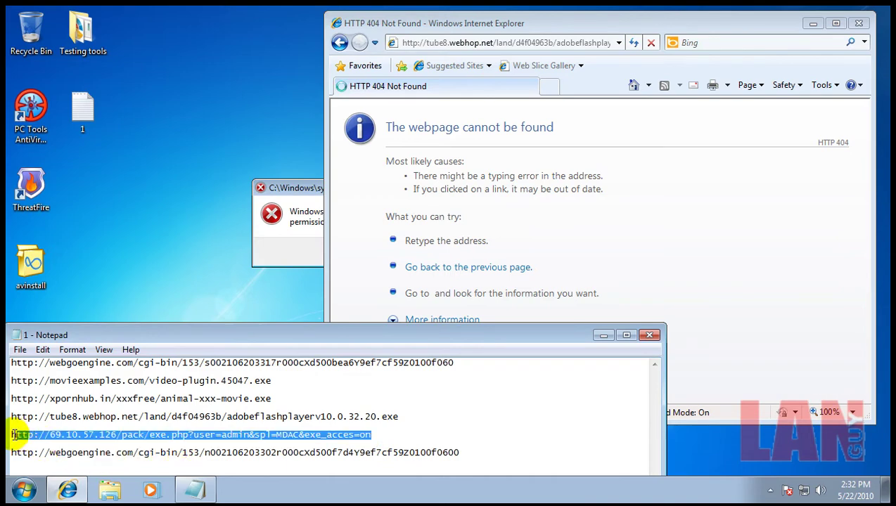
left_click(283, 255)
left_click(596, 250)
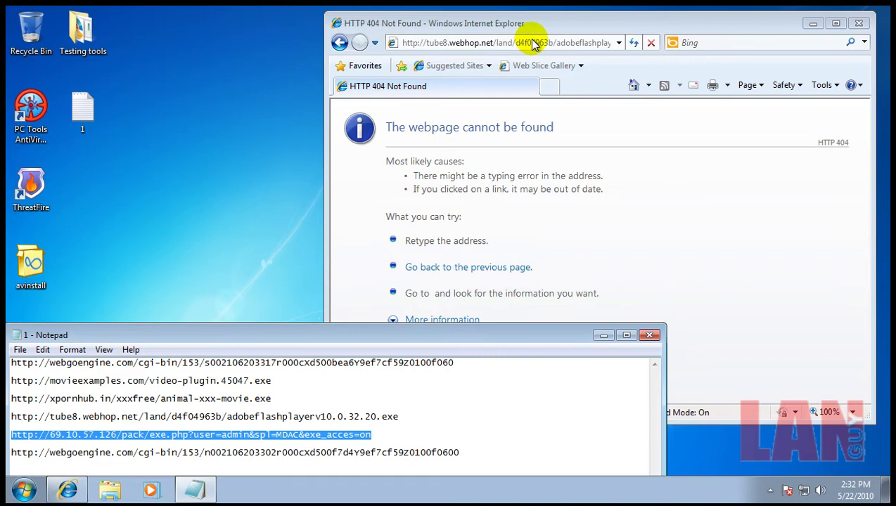
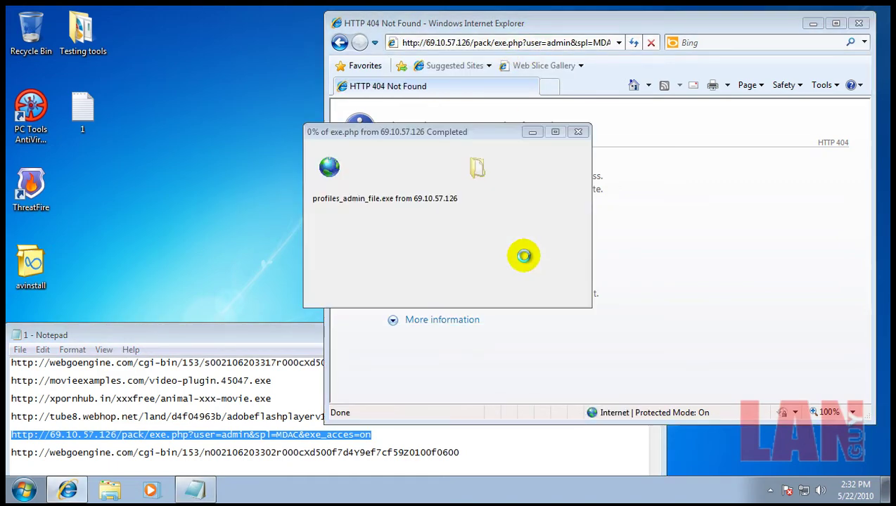
Step: Choose Run in the Security Warning to execute profiles_admin_file.exe from 69.10.57.126
left_click(519, 258)
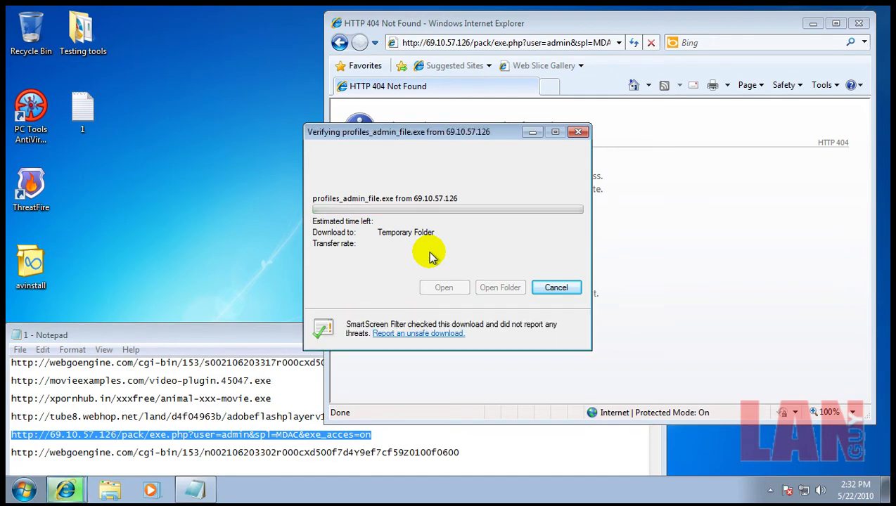
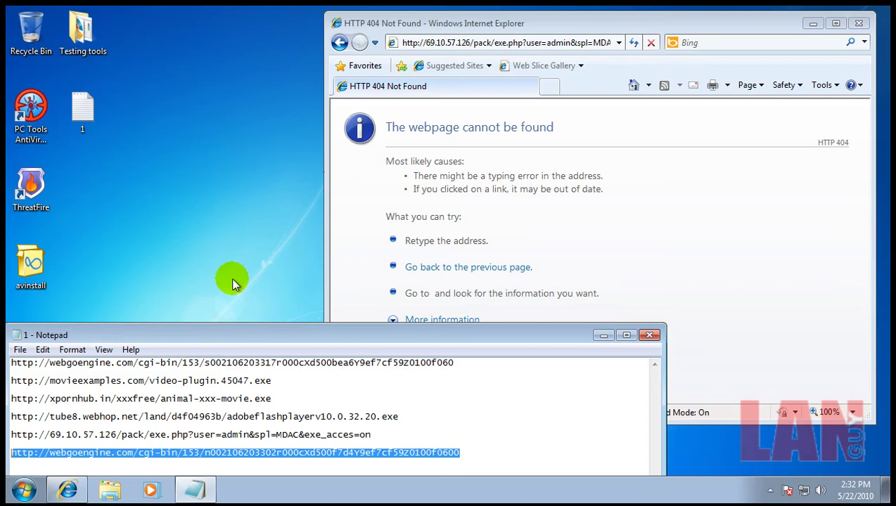
Step: Load the last webgoengine link from Notepad in Internet Explorer, then close Notepad
left_click(453, 43)
left_click(455, 43)
right_click(464, 43)
left_click(508, 106)
key("Return")
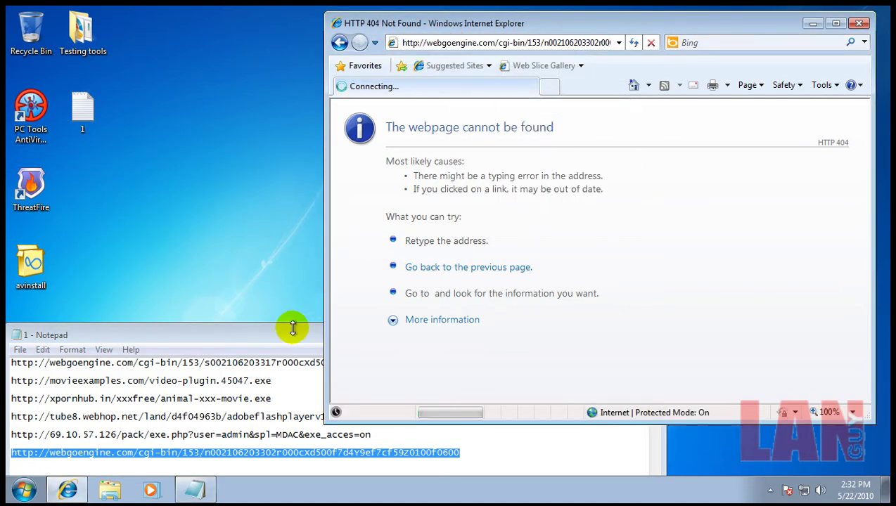
left_click(292, 333)
left_click(650, 336)
Step: Save the offered file to Downloads despite the unsafe warning, attempt to open it, then close IE
left_click(320, 296)
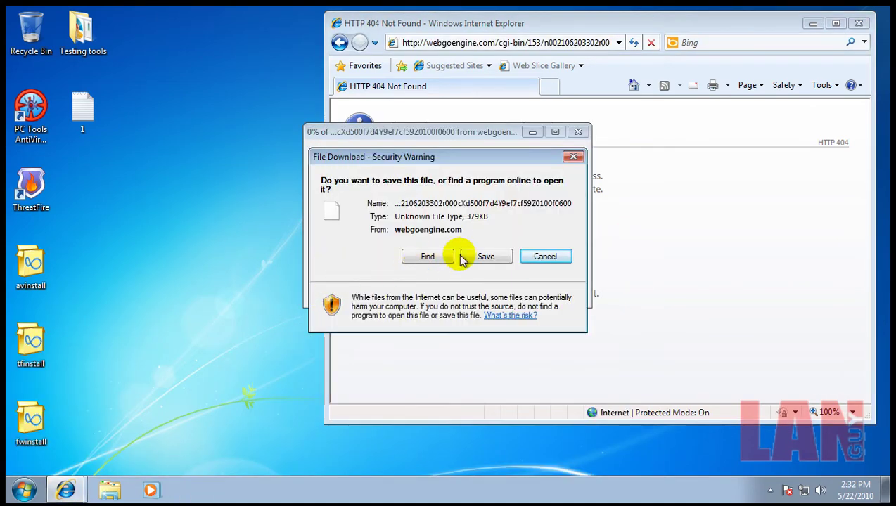
left_click(484, 255)
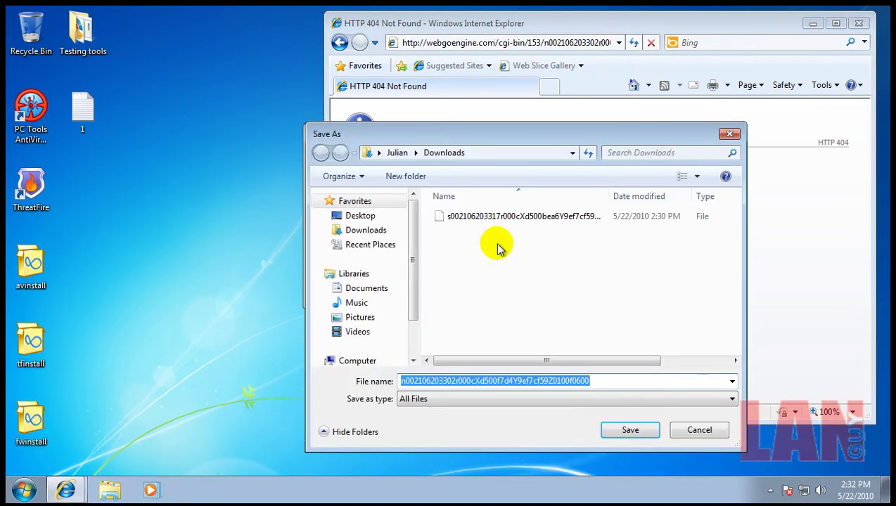
left_click(629, 430)
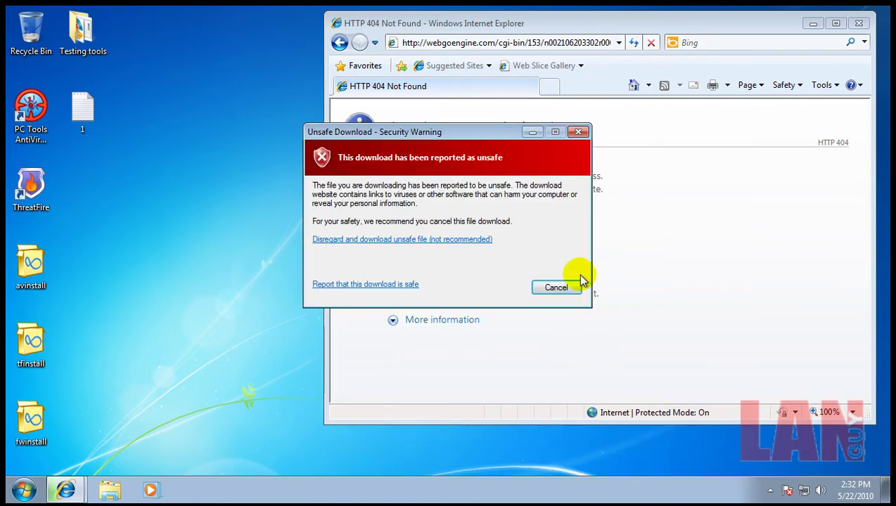
left_click(471, 241)
left_click(449, 287)
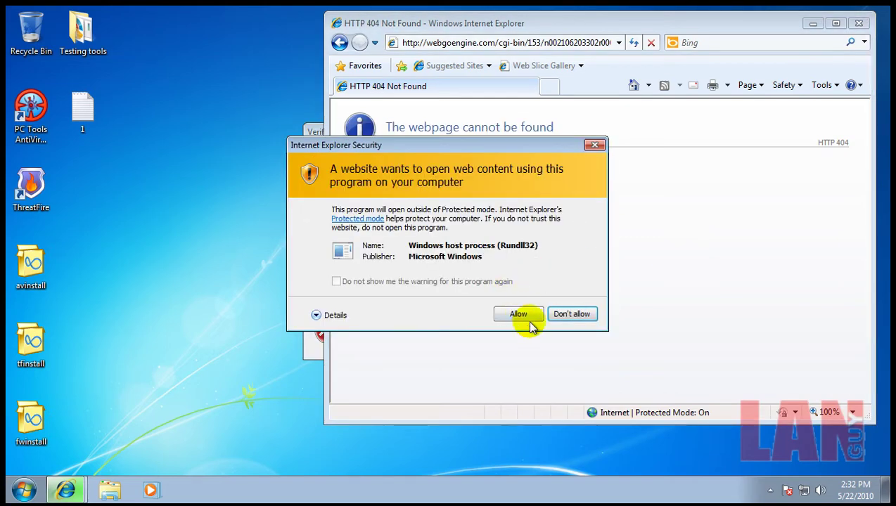
left_click(530, 316)
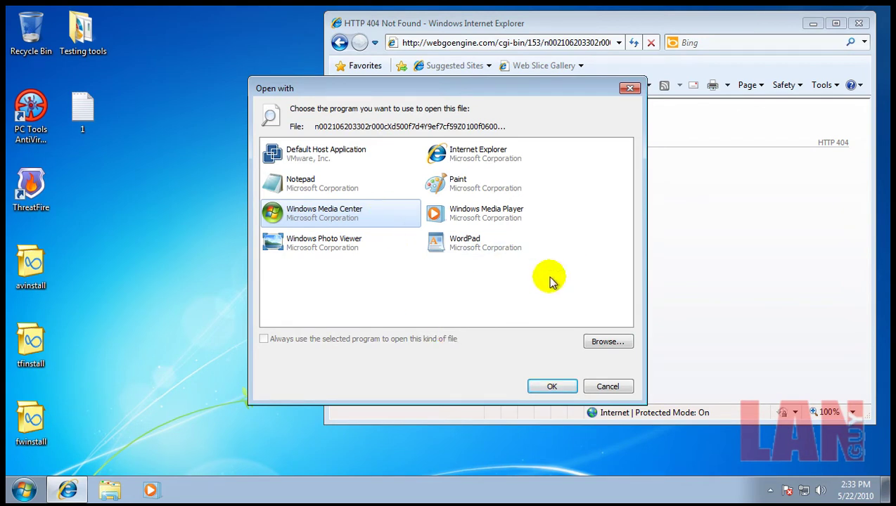
left_click(609, 387)
left_click(864, 27)
Step: Browse the user's Downloads folder and inspect the two downloaded files
left_click(21, 490)
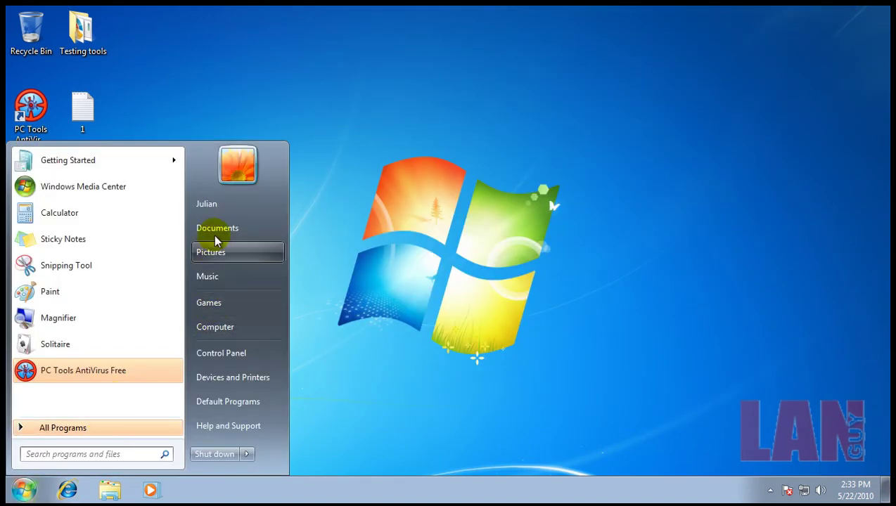
left_click(437, 234)
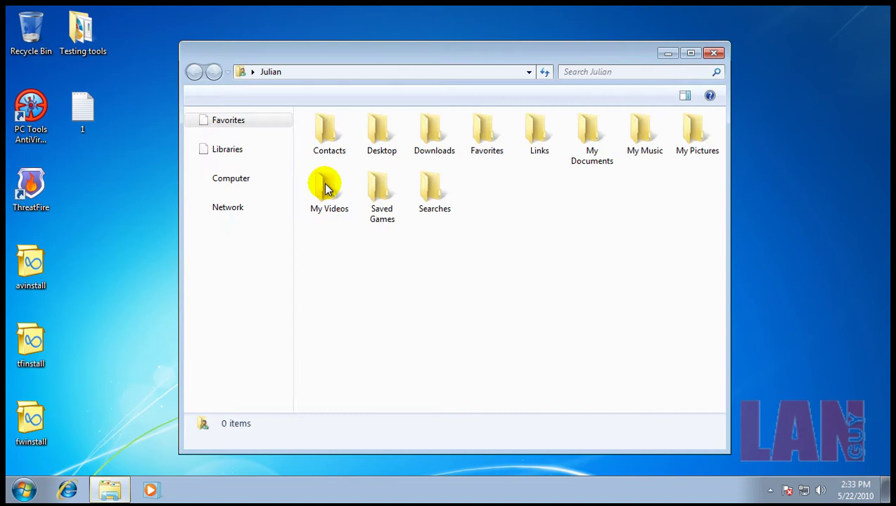
left_click(415, 156)
key("Return")
left_click(364, 152)
left_click(363, 135)
left_click(457, 197)
Step: Close Explorer and launch PC Tools AntiVirus Free from the hidden tray icons
left_click(713, 54)
left_click(770, 491)
left_click(792, 409)
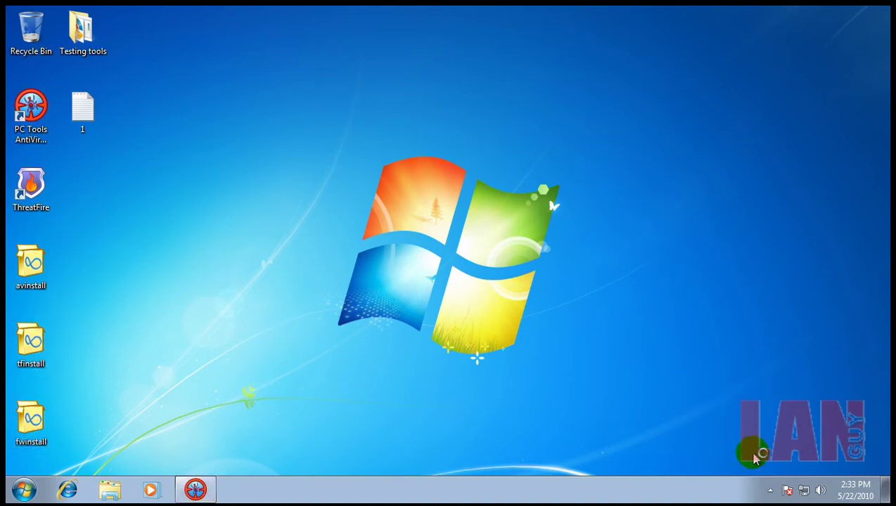
Step: Open PC Tools, dismiss the upgrade banner, and run Smart Update with administrator approval
double_click(772, 492)
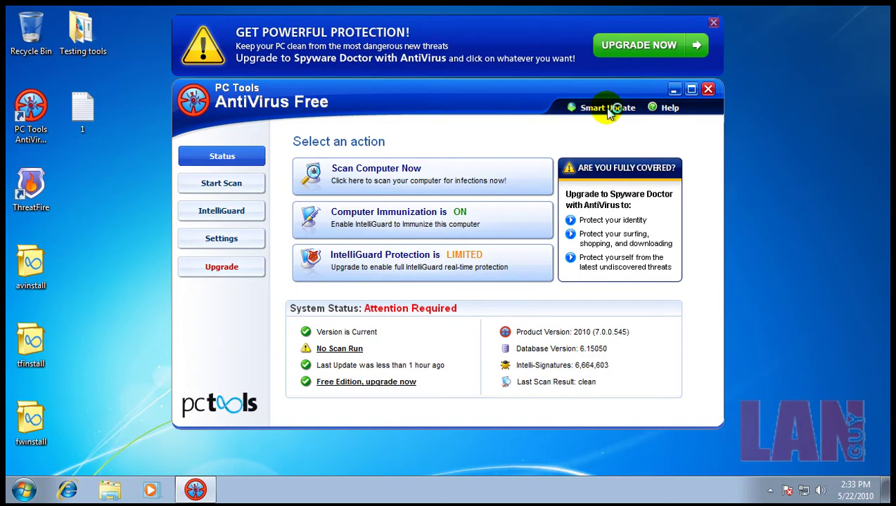
left_click(715, 26)
left_click(507, 265)
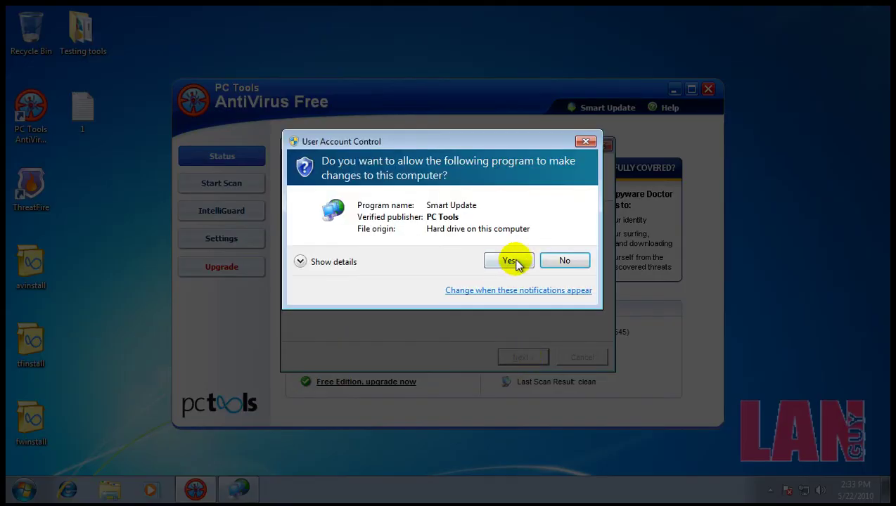
left_click(514, 261)
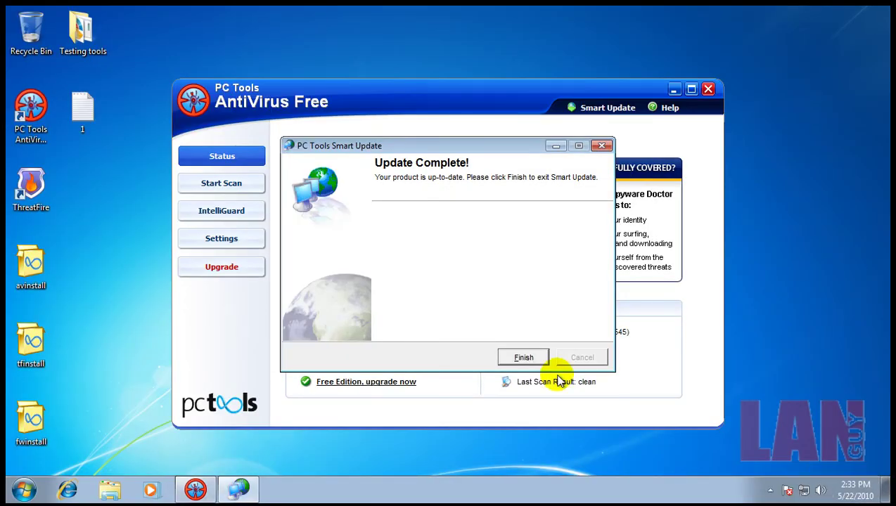
left_click(525, 358)
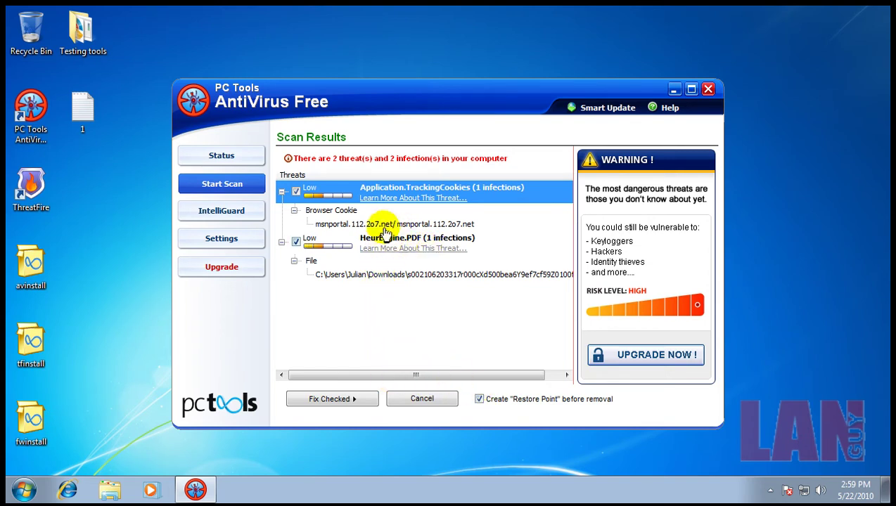
Step: Fix the two checked threats, continue past the Legal Notice, and finish the Scan Summary
left_click(363, 401)
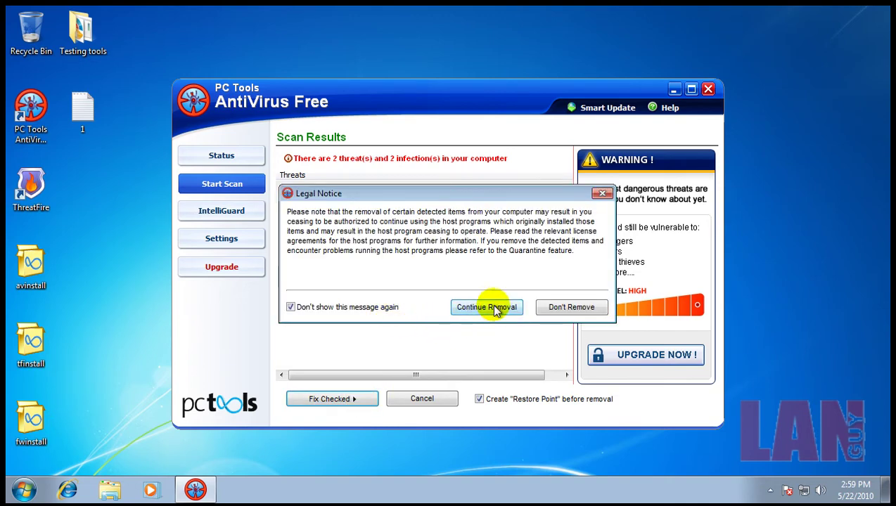
left_click(487, 307)
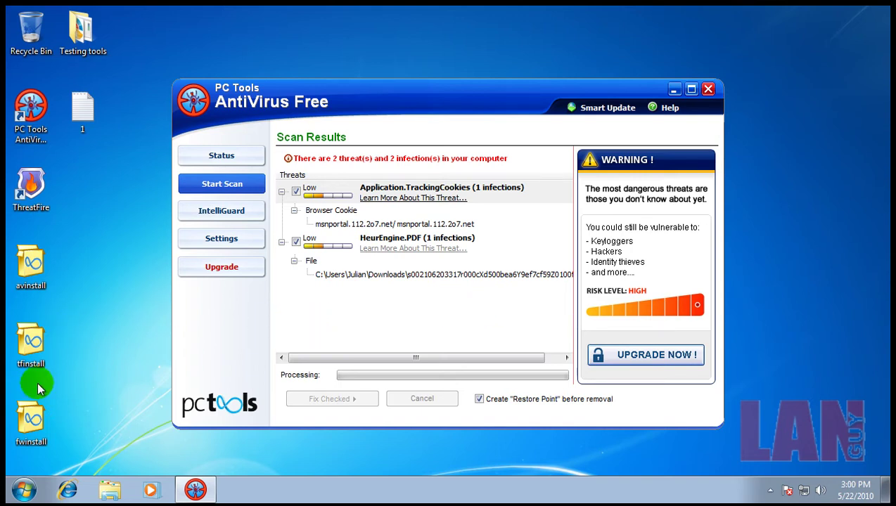
left_click(22, 489)
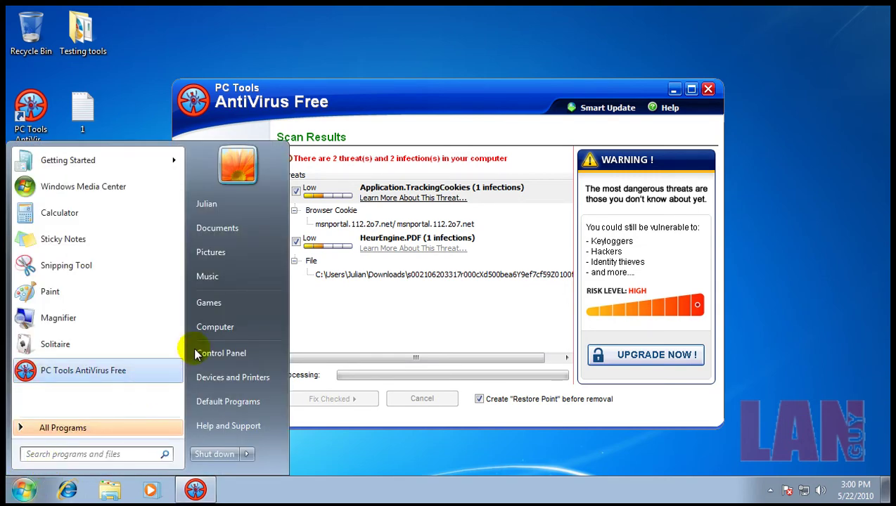
left_click(573, 389)
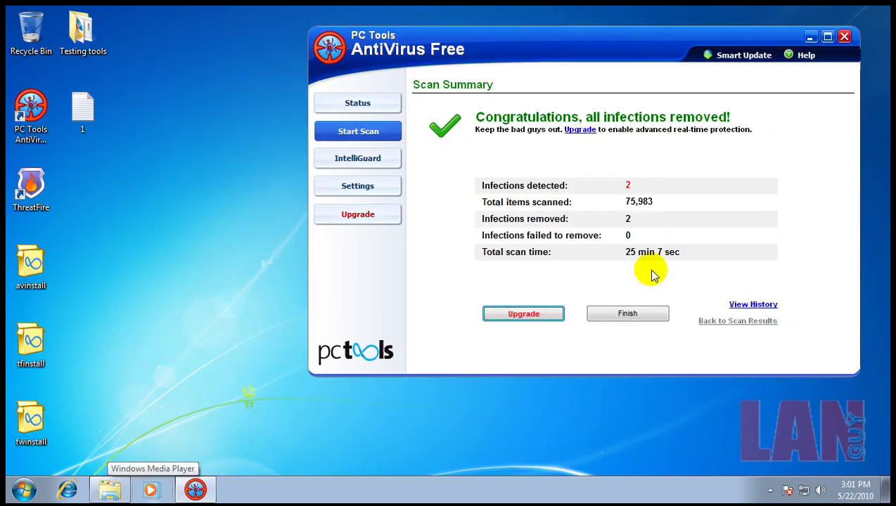
left_click(640, 313)
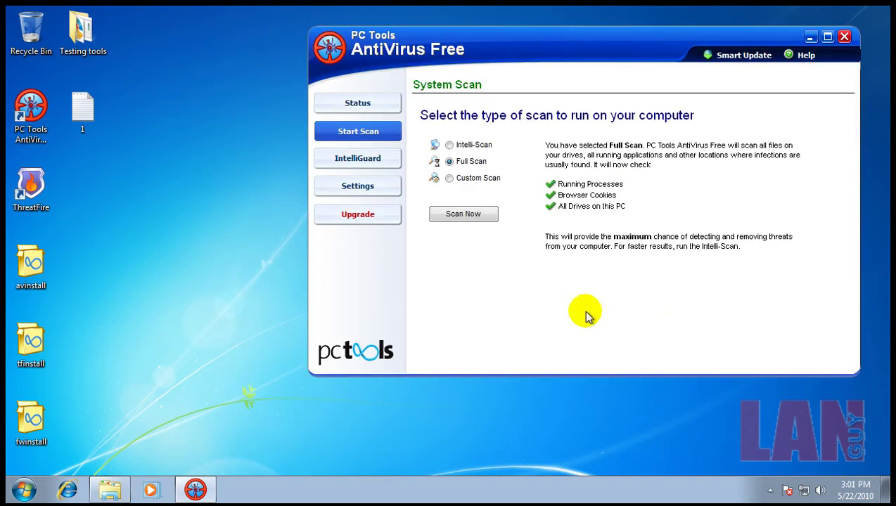
Step: Close PC Tools, check the Downloads folder, then run the mbam-setup-1.46 installer from Testing tools
left_click(846, 39)
left_click(110, 490)
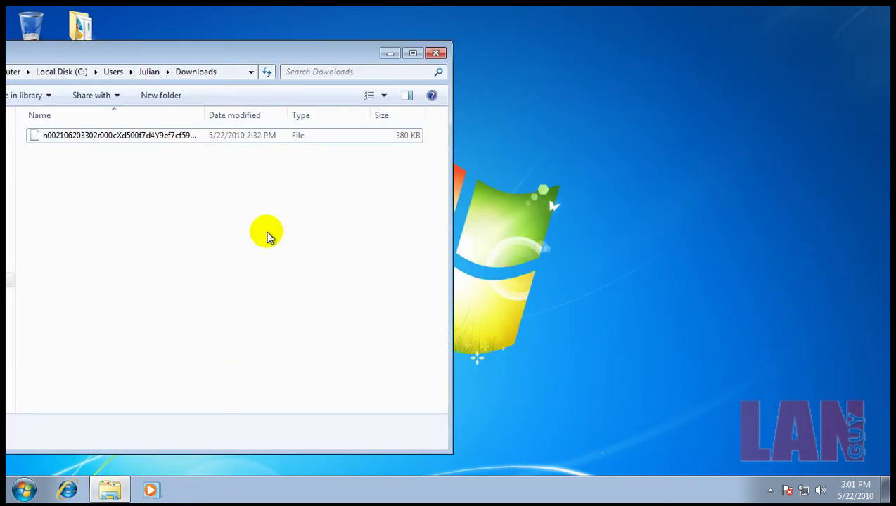
left_click_drag(240, 54, 437, 39)
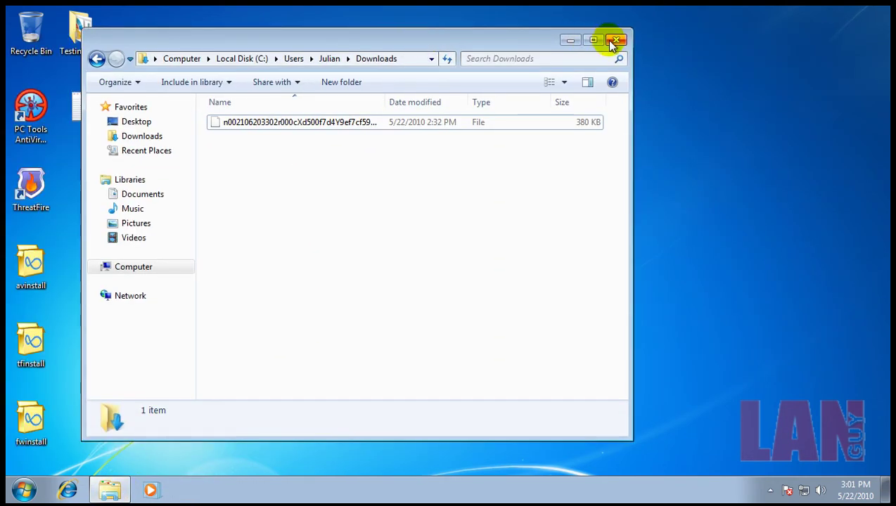
left_click(609, 42)
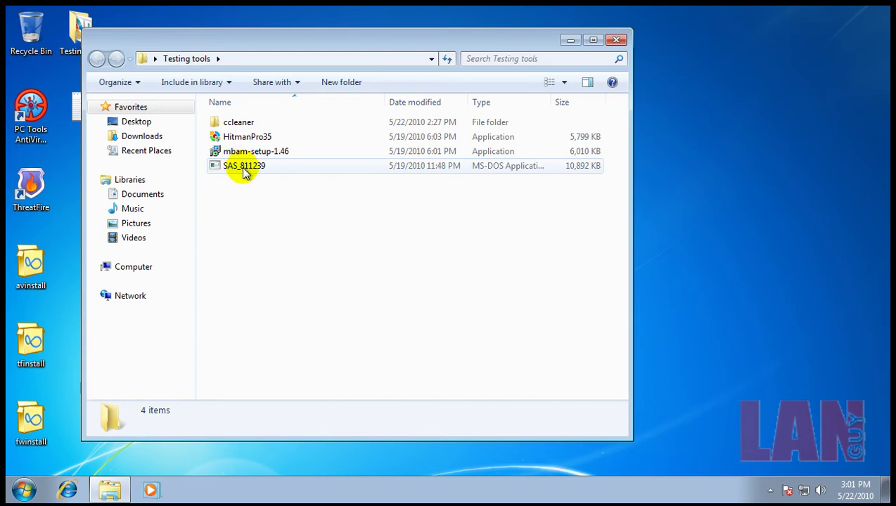
double_click(281, 152)
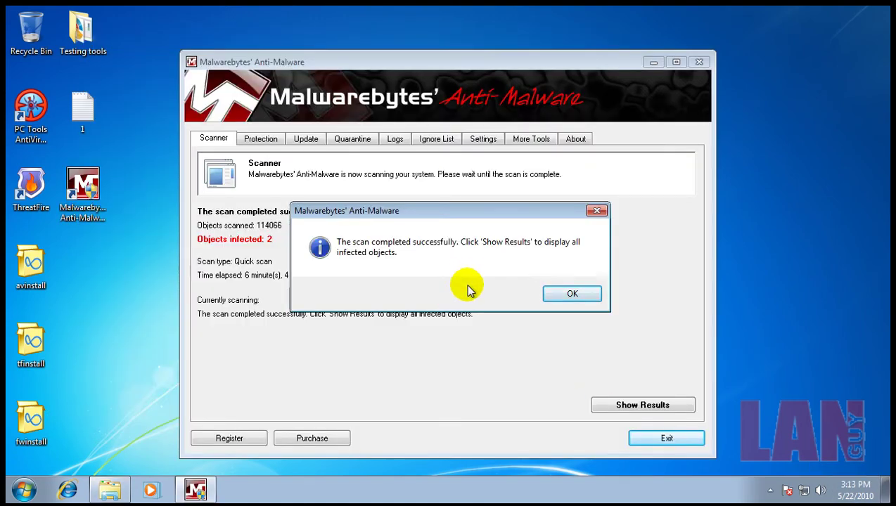
Step: Show the Malwarebytes quick scan results and widen the columns to read the threat names
left_click(548, 295)
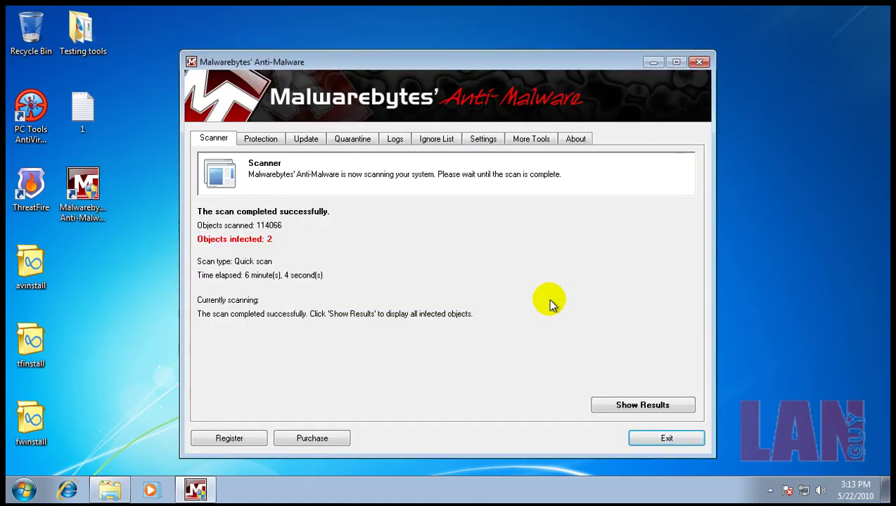
left_click(631, 408)
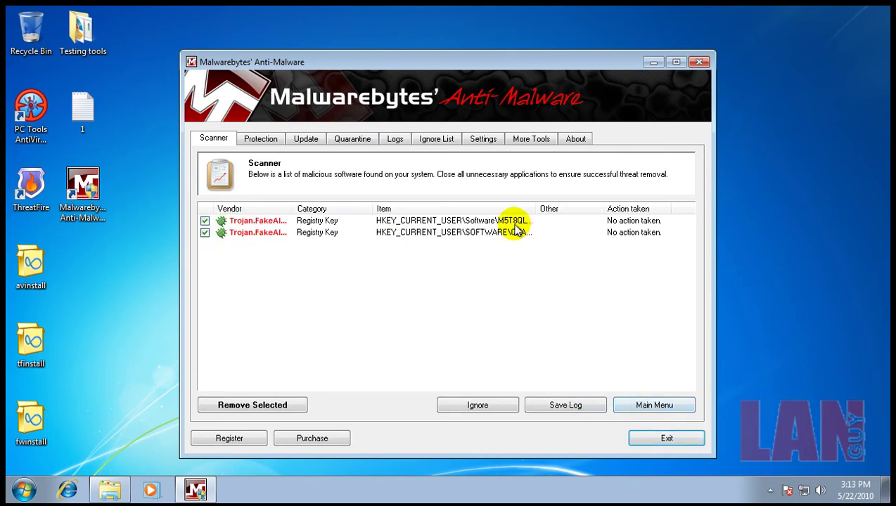
left_click_drag(532, 214, 609, 199)
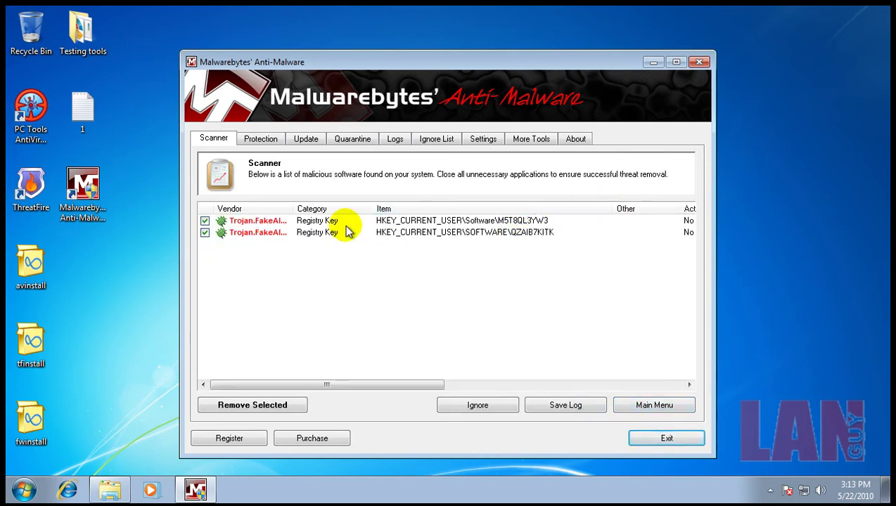
mouse_move(294, 202)
left_mouse_down()
mouse_move(360, 202)
mouse_move(310, 200)
left_mouse_up()
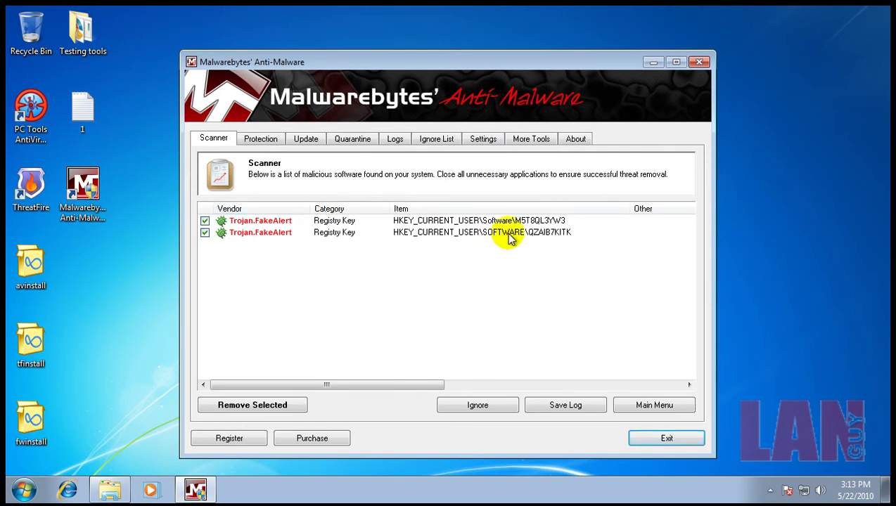
Step: Remove the two Trojan.FakeAlert entries, then exit Malwarebytes and close the scan log
left_click(259, 405)
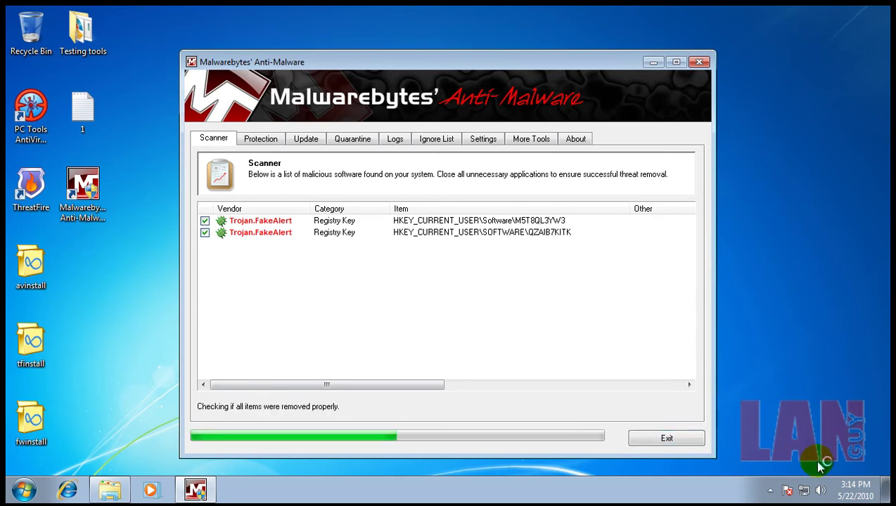
left_click(541, 301)
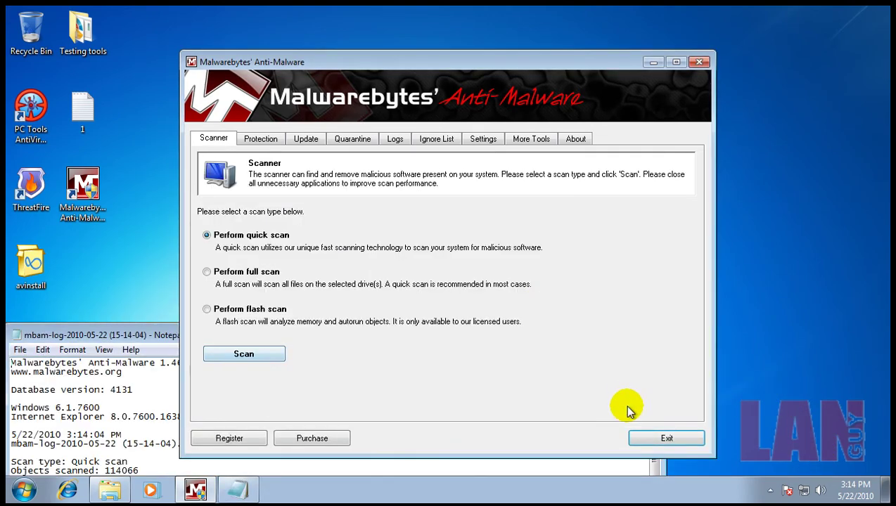
left_click(667, 438)
left_click(647, 335)
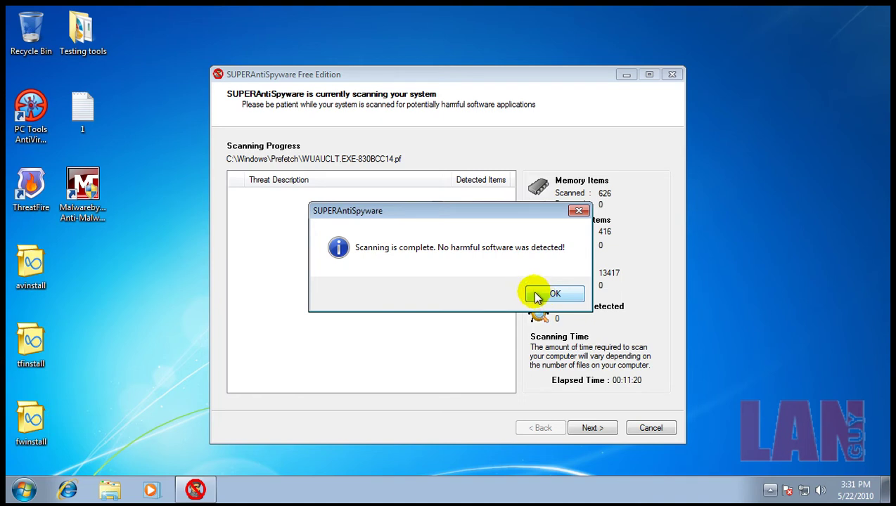
Step: Dismiss the 'Scanning is complete' message, close SUPERAntiSpyware, and open the Testing tools folder
left_click(536, 295)
left_click(644, 424)
double_click(83, 31)
Step: Run HitmanPro35, close its no-threats scan report, and reveal the hidden tray icons
left_click(243, 137)
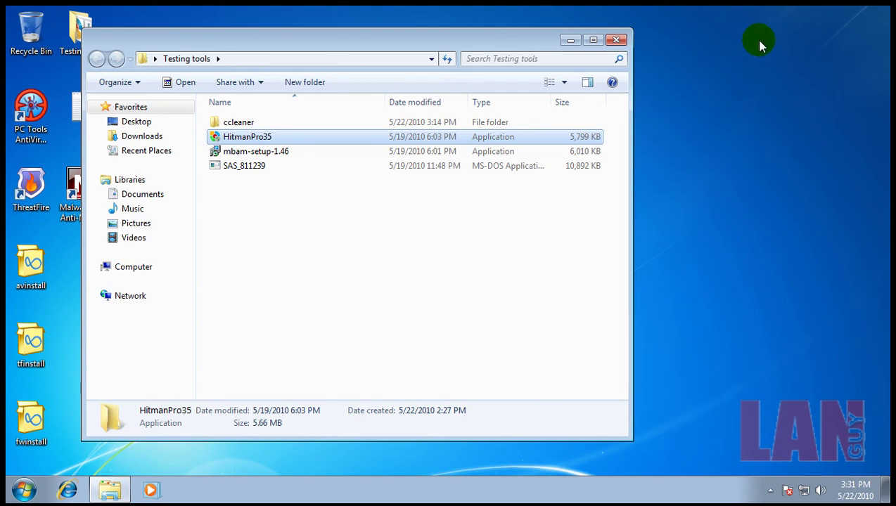
left_click(616, 41)
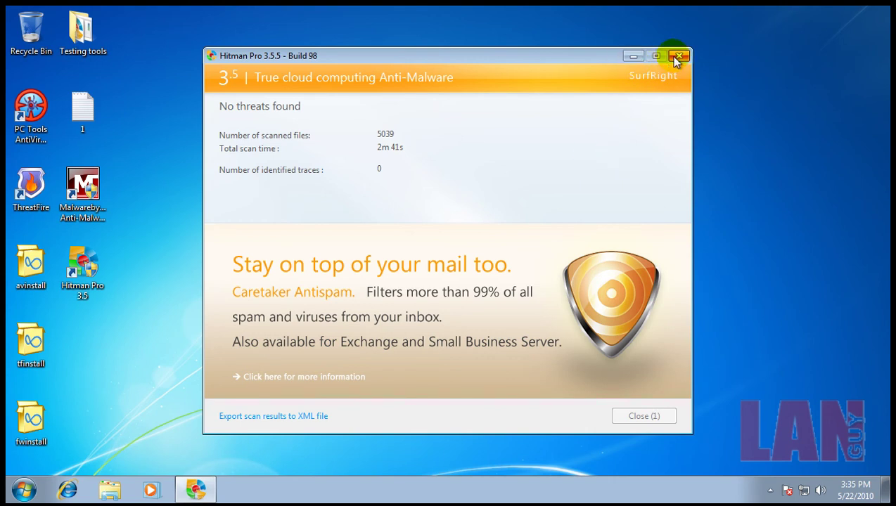
left_click(635, 415)
left_click(770, 490)
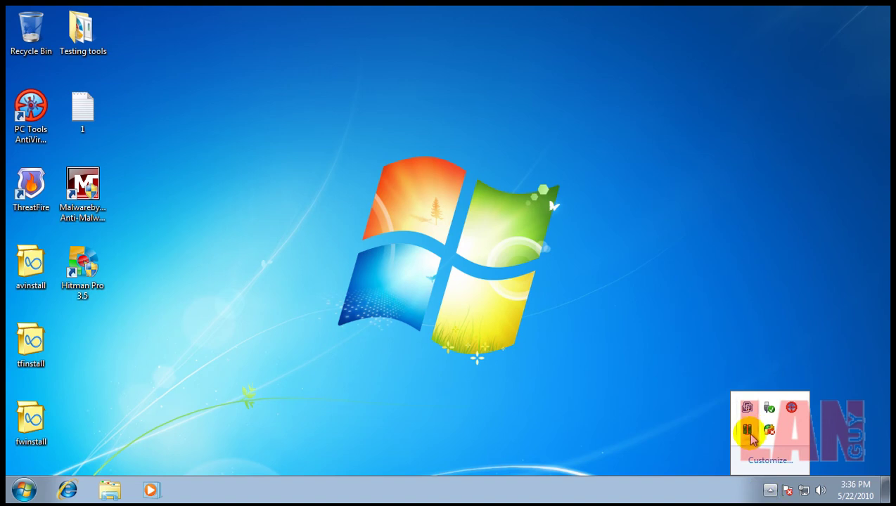
Step: Resume ThreatFire real-time protection, enable the firewall, and bring up the taskbar menu
right_click(748, 430)
left_click(730, 410)
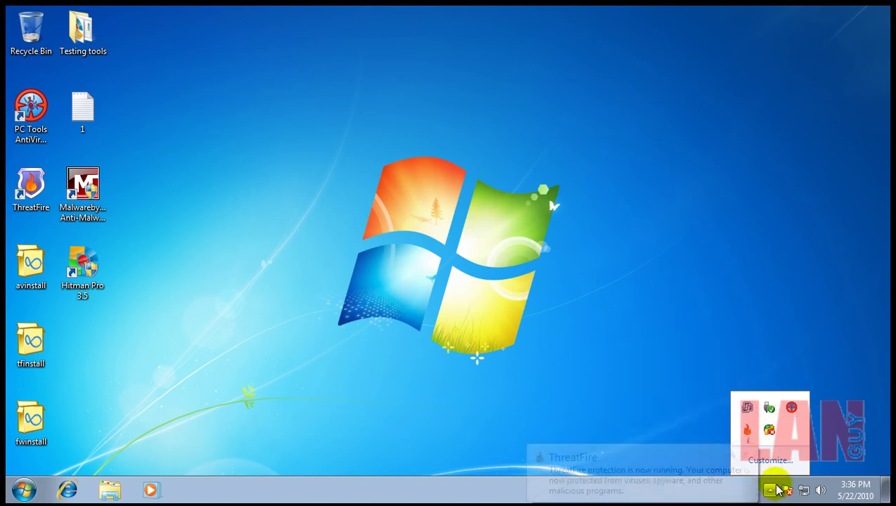
right_click(770, 430)
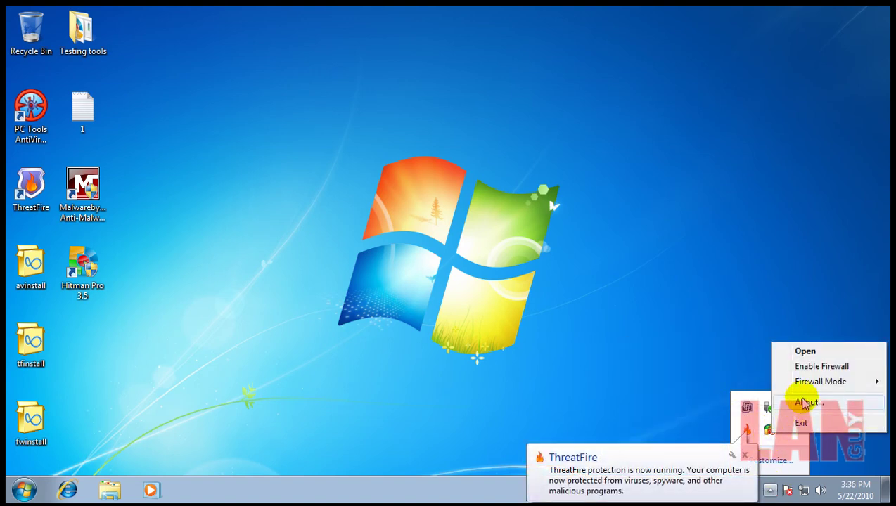
left_click(814, 365)
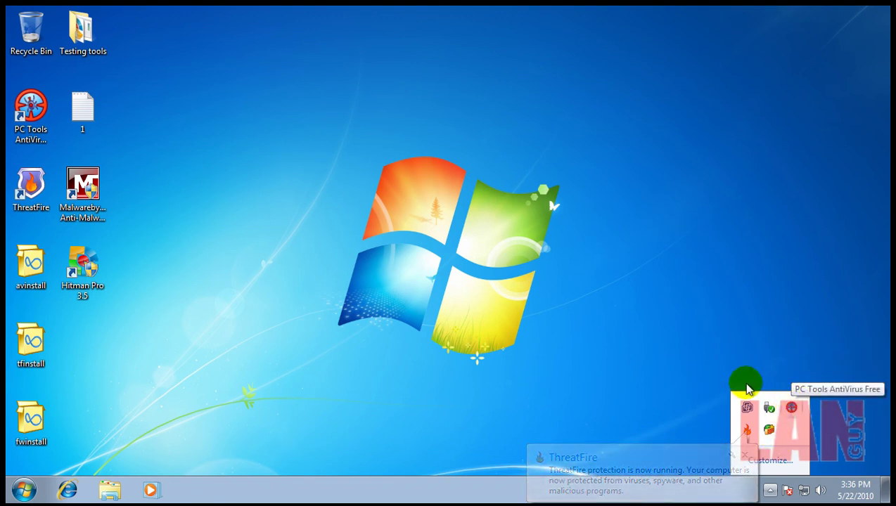
left_click(770, 489)
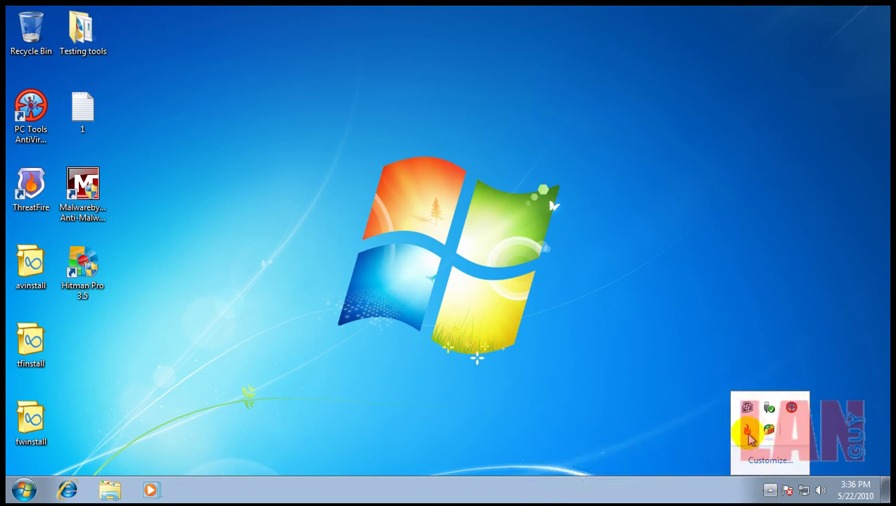
right_click(595, 481)
left_click(605, 443)
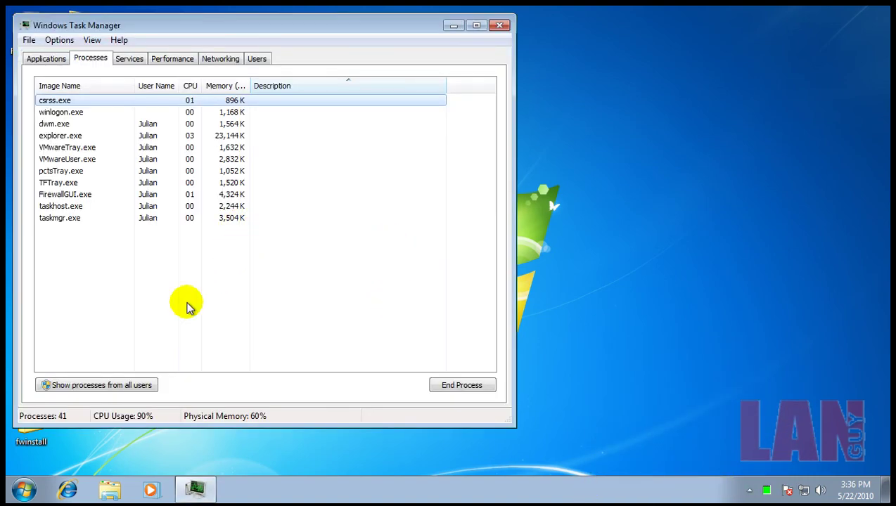
left_click(138, 384)
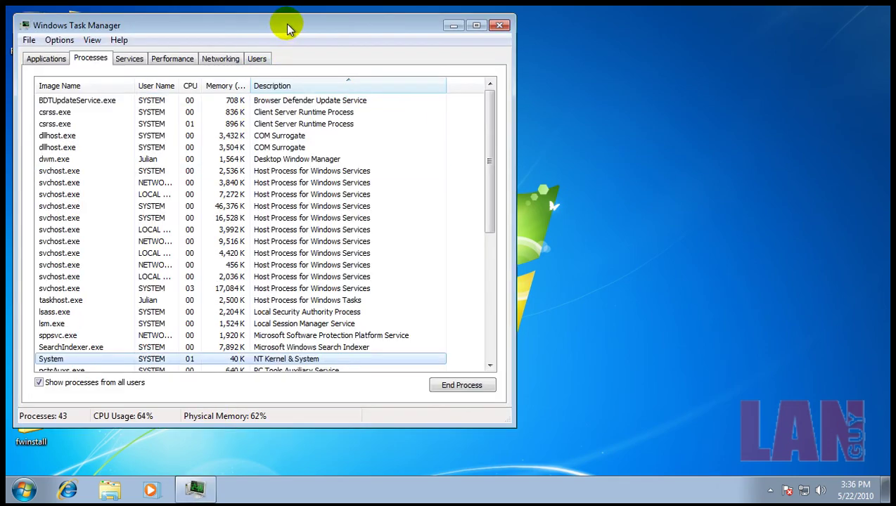
left_click_drag(286, 28, 367, 40)
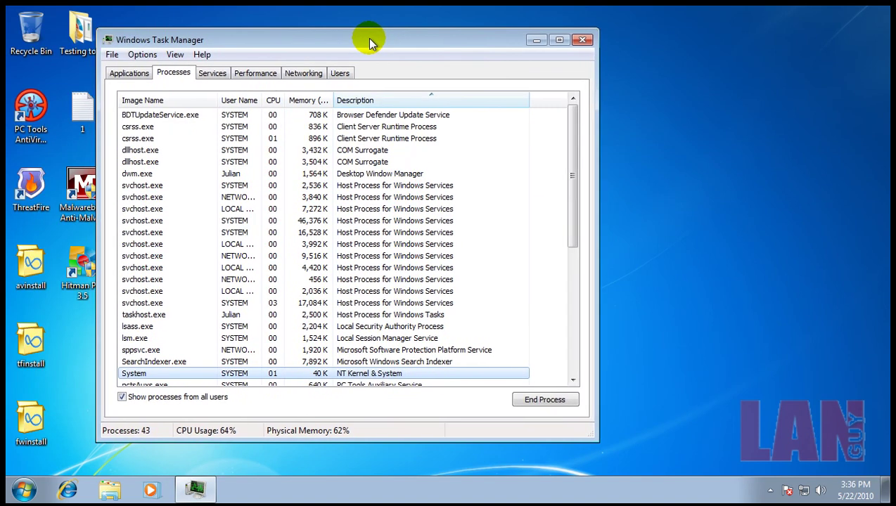
left_click(371, 102)
scroll(573, 172, "down", 1)
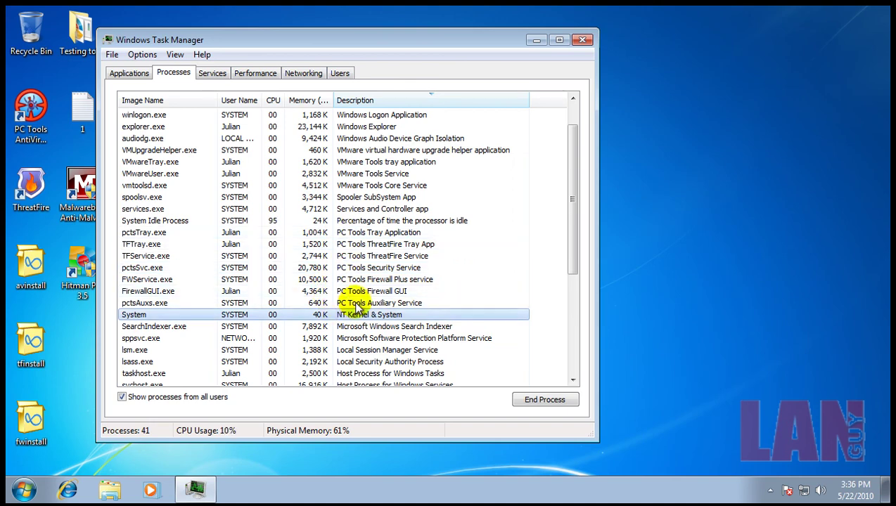
left_click(581, 40)
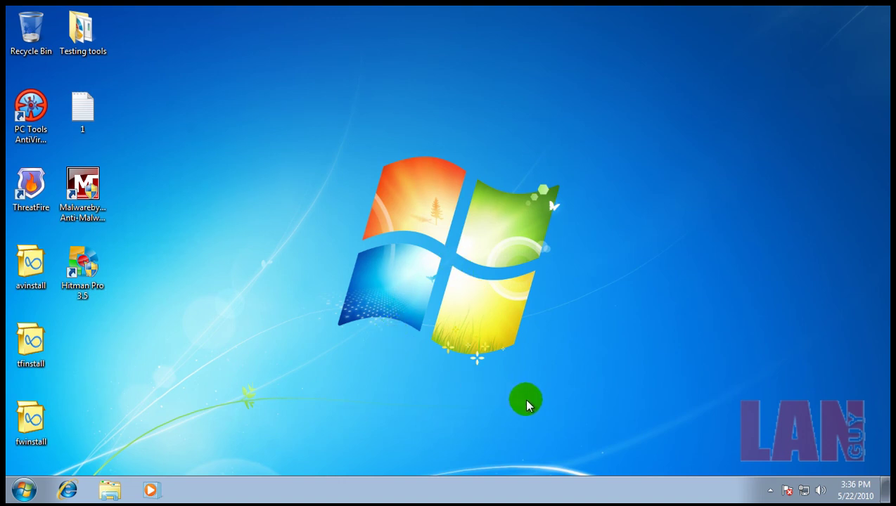
left_click(772, 490)
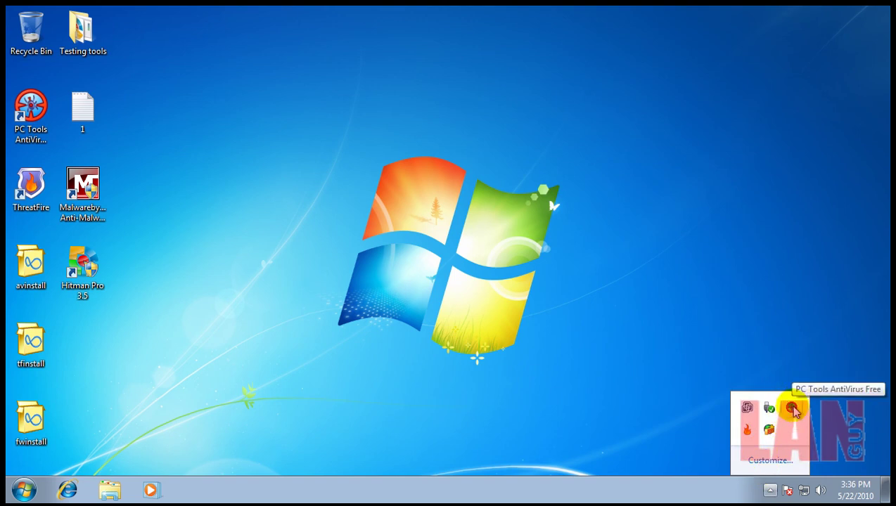
left_click(730, 260)
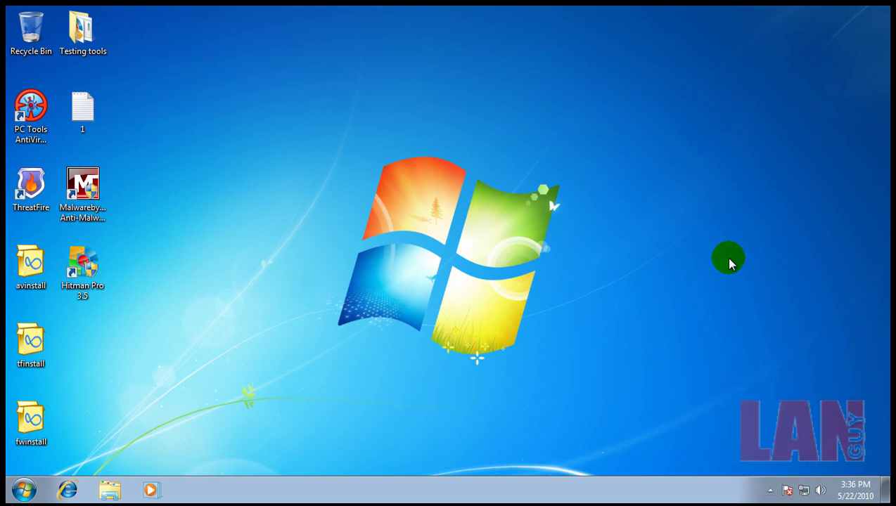